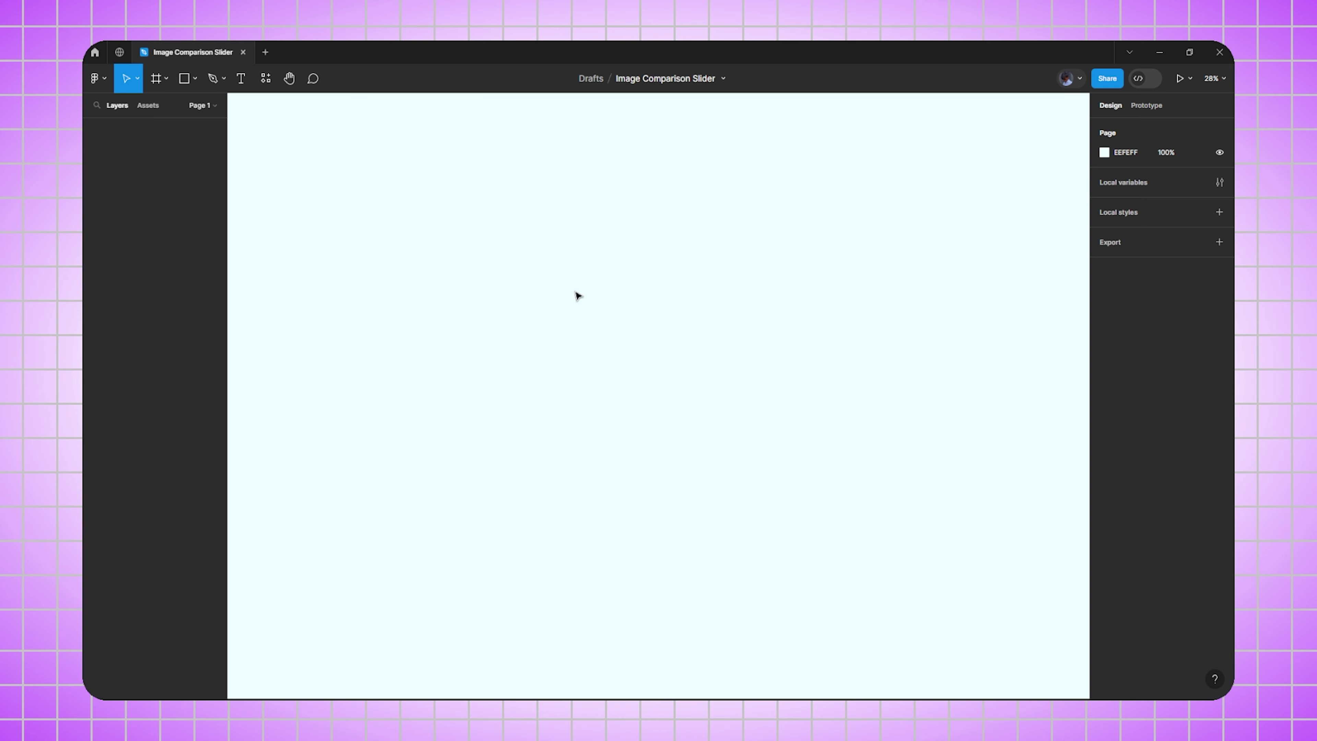
Create a 1440×1024 Desktop frame and fill it with the centred car photo.
key("f")
left_click(1110, 265)
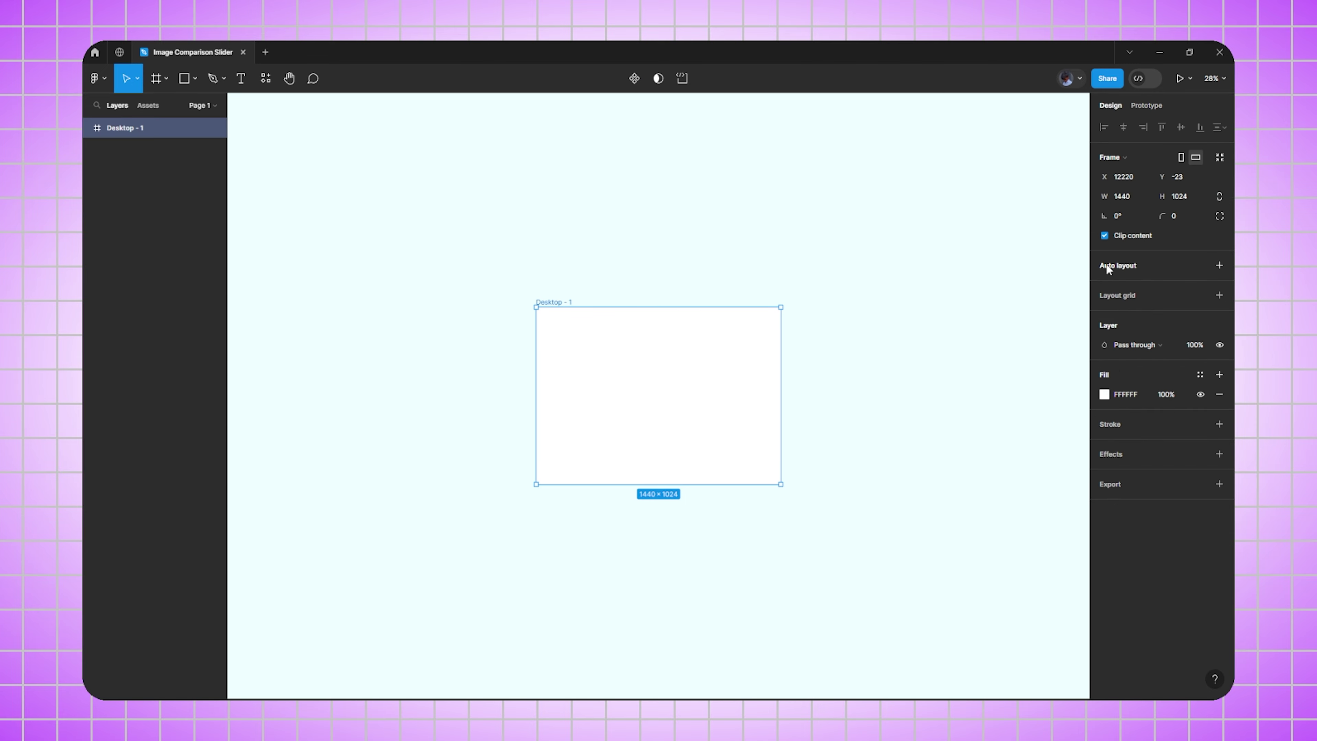
scroll(651, 432, "up", 1)
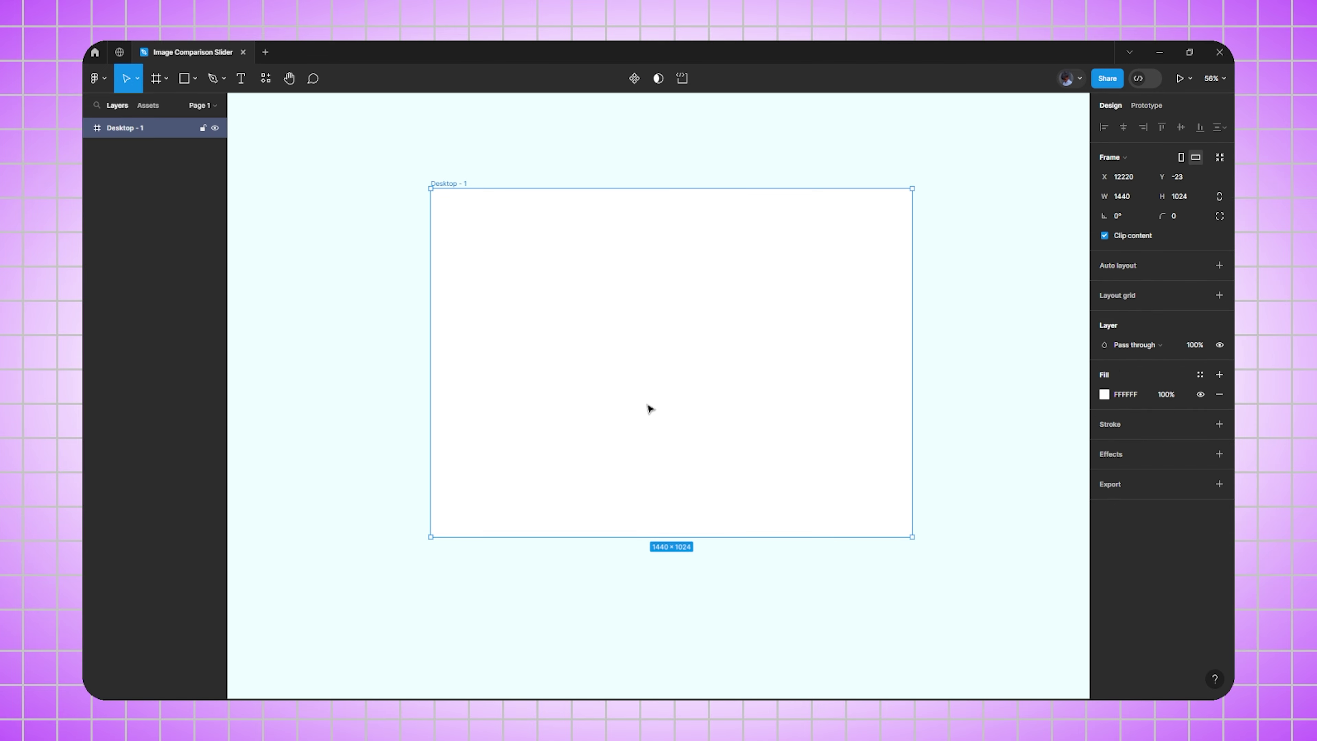
key("alt+Tab")
left_click_drag(1047, 179, 628, 360)
left_click(1123, 127)
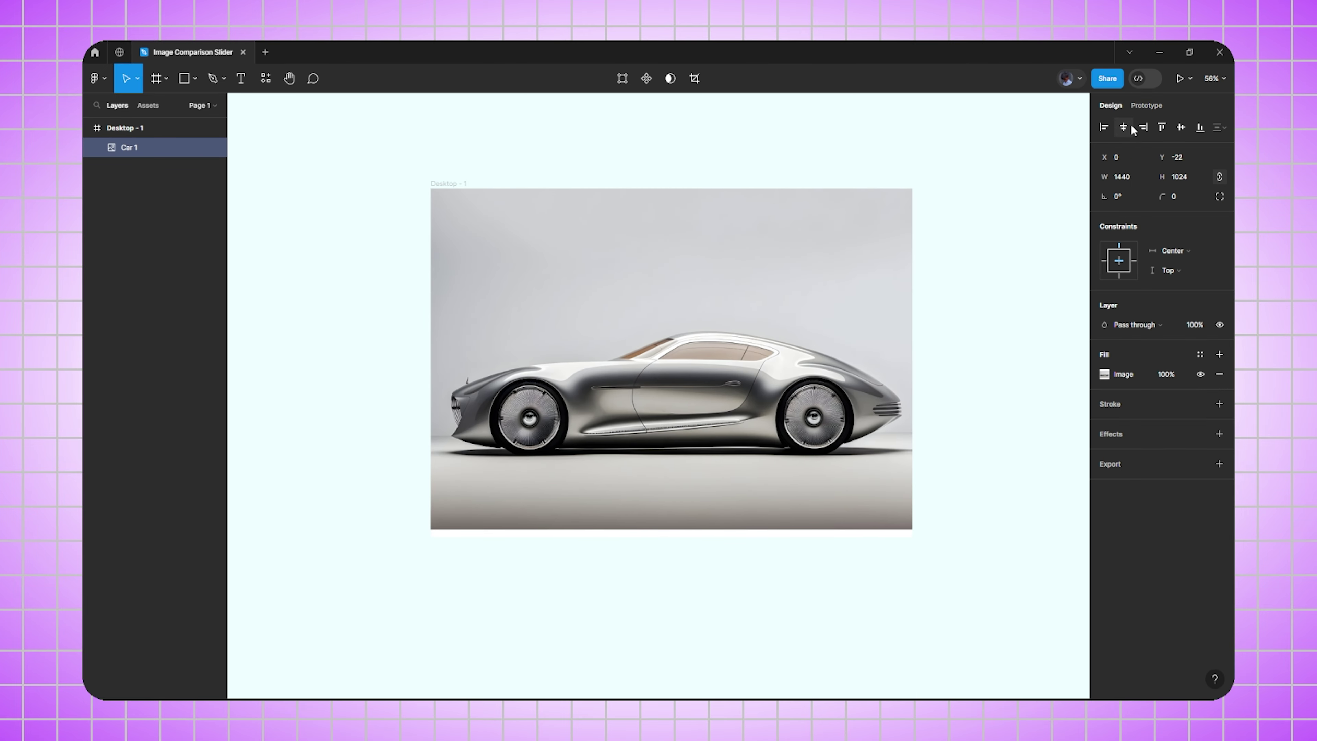
left_click(1182, 129)
left_click(591, 153)
Place a duplicate of the car photo beside the frame and select it.
scroll(591, 156, "down", 3)
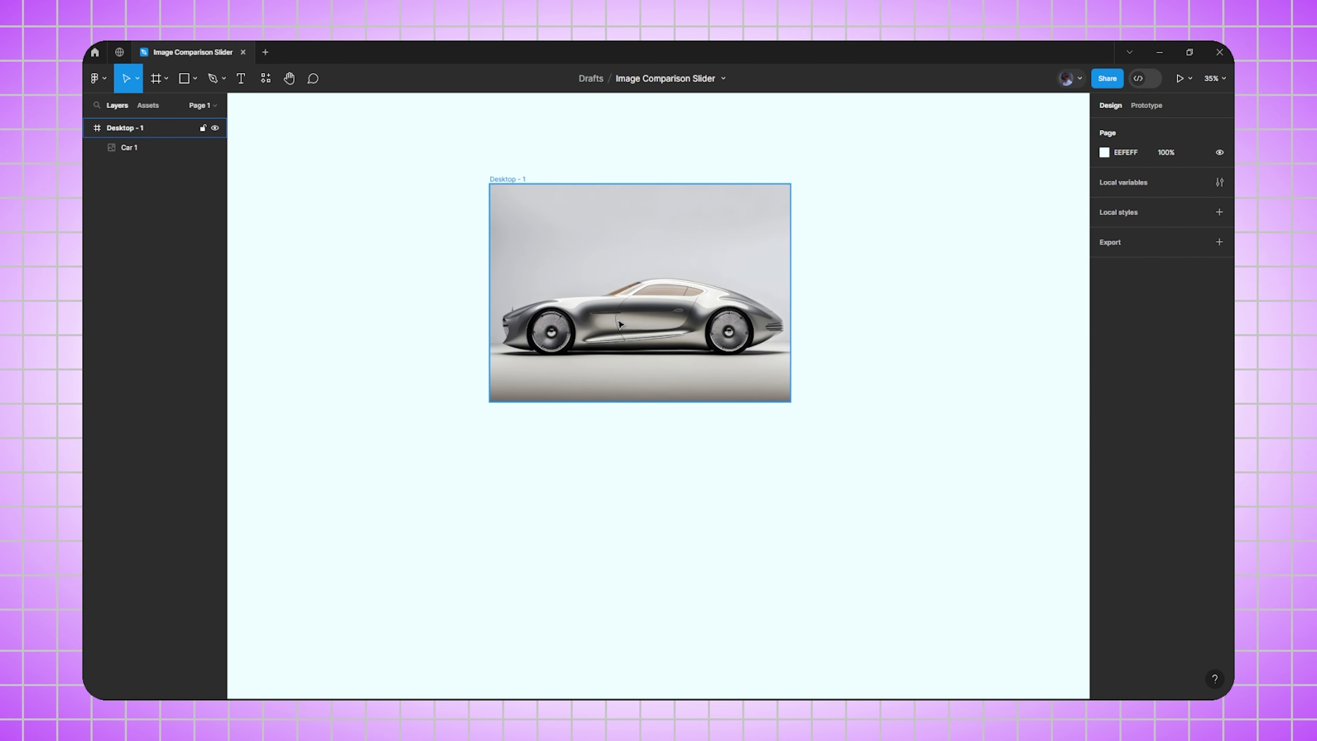
left_click_drag(670, 305, 638, 282)
left_click(149, 152)
Tint the copied car photo teal using the image fill's Tint and Highlights adjustments.
scroll(638, 282, "up", 3)
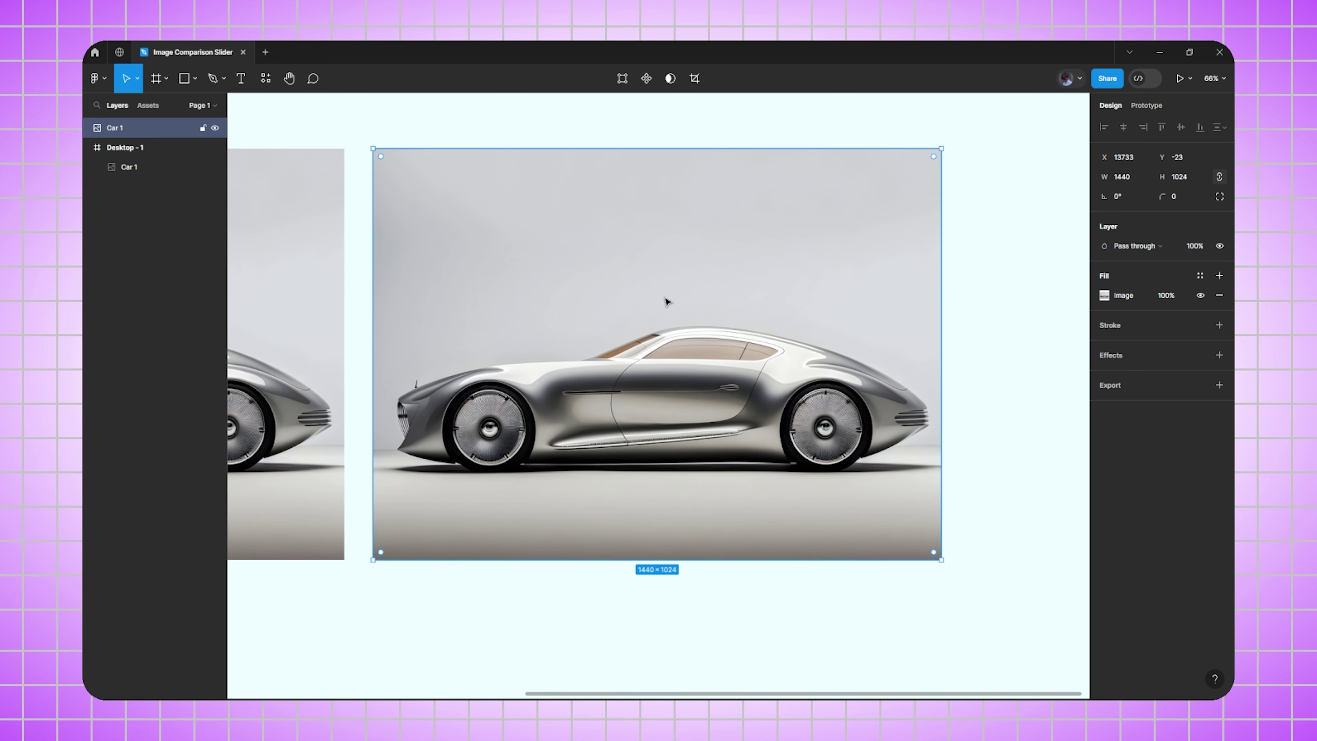
left_click(1104, 295)
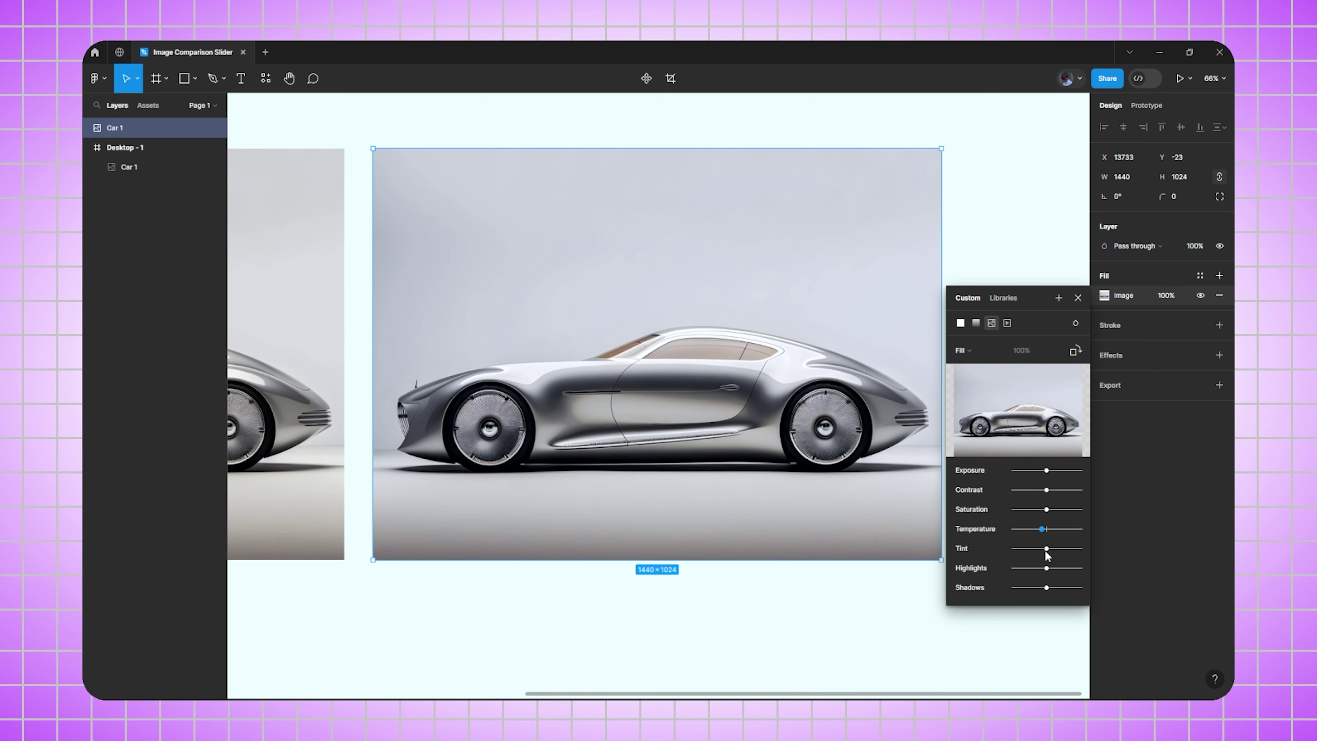
mouse_move(1045, 552)
left_mouse_down()
mouse_move(1025, 553)
mouse_move(1053, 572)
left_mouse_up()
Move the teal car into Desktop - 1 at X 0, stacked over the original photo.
left_click(1078, 298)
scroll(807, 372, "down", 4)
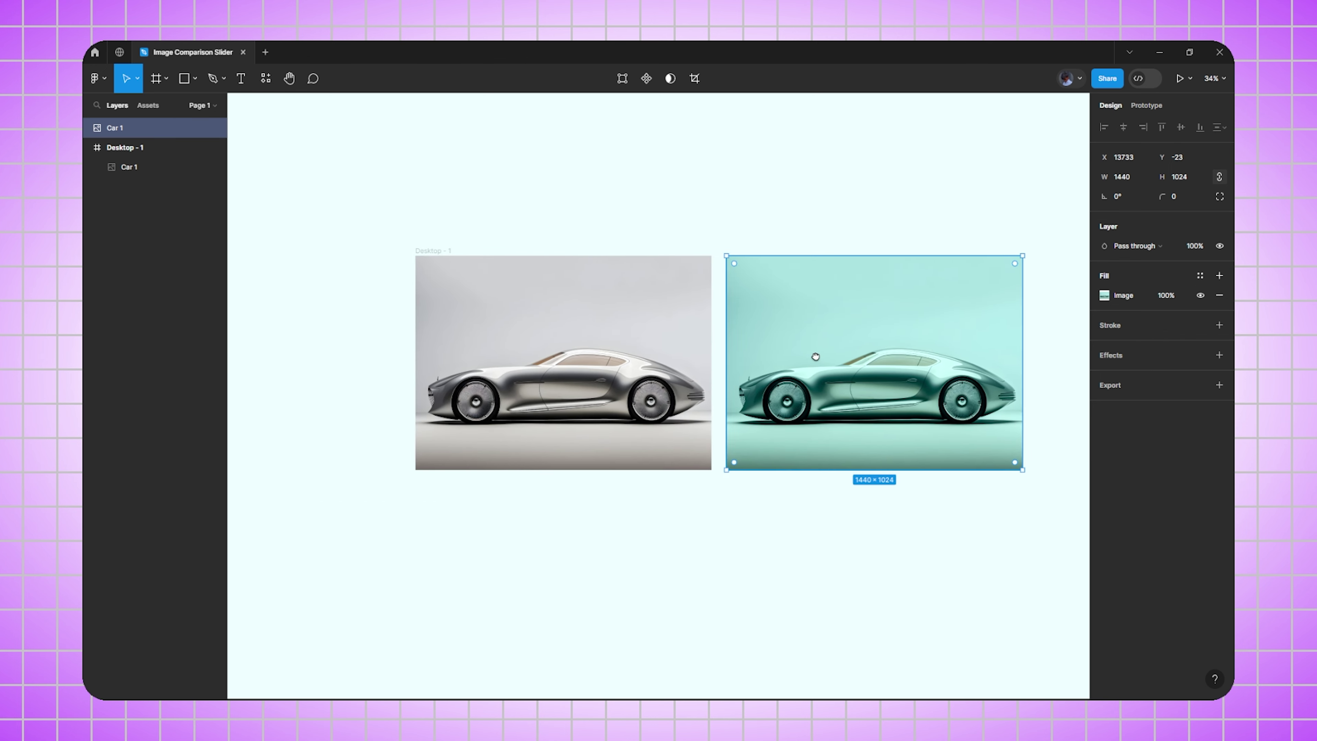
left_click_drag(776, 361, 612, 363)
left_click(1124, 128)
scroll(673, 342, "up", 3)
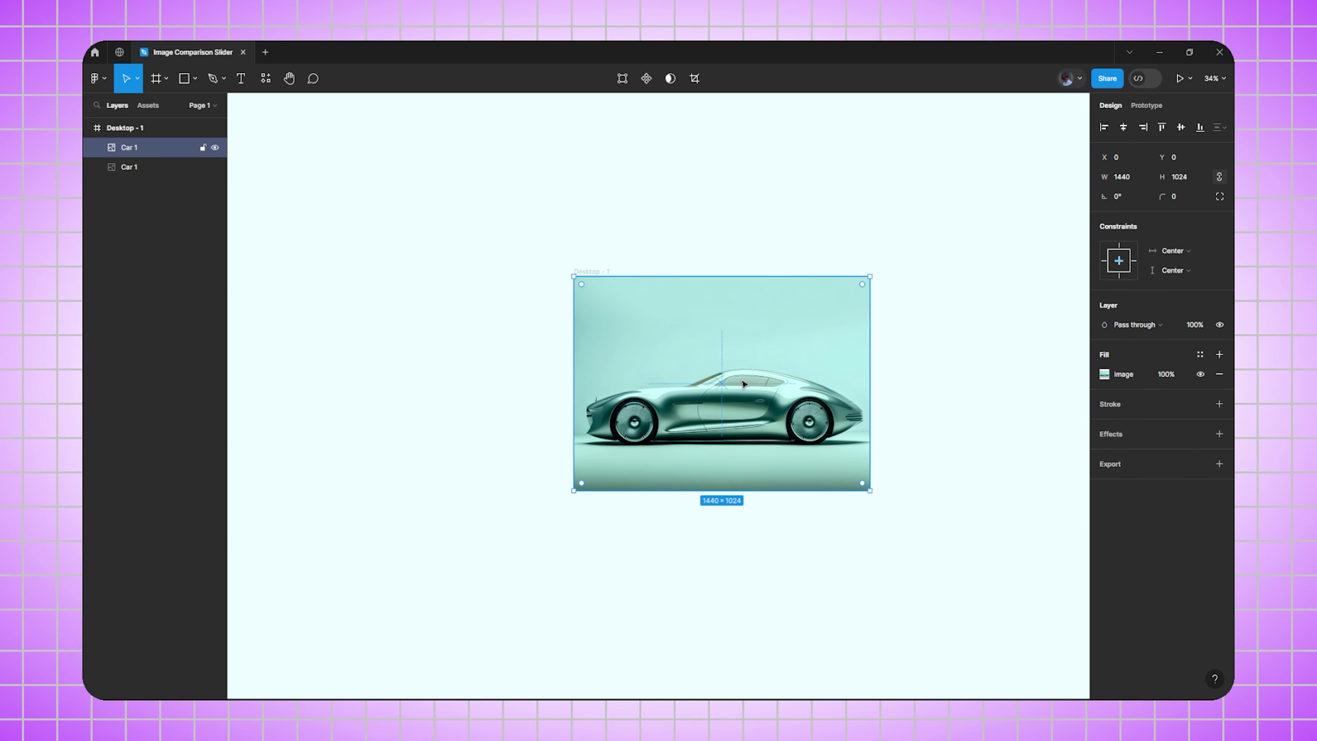
scroll(683, 383, "up", 4)
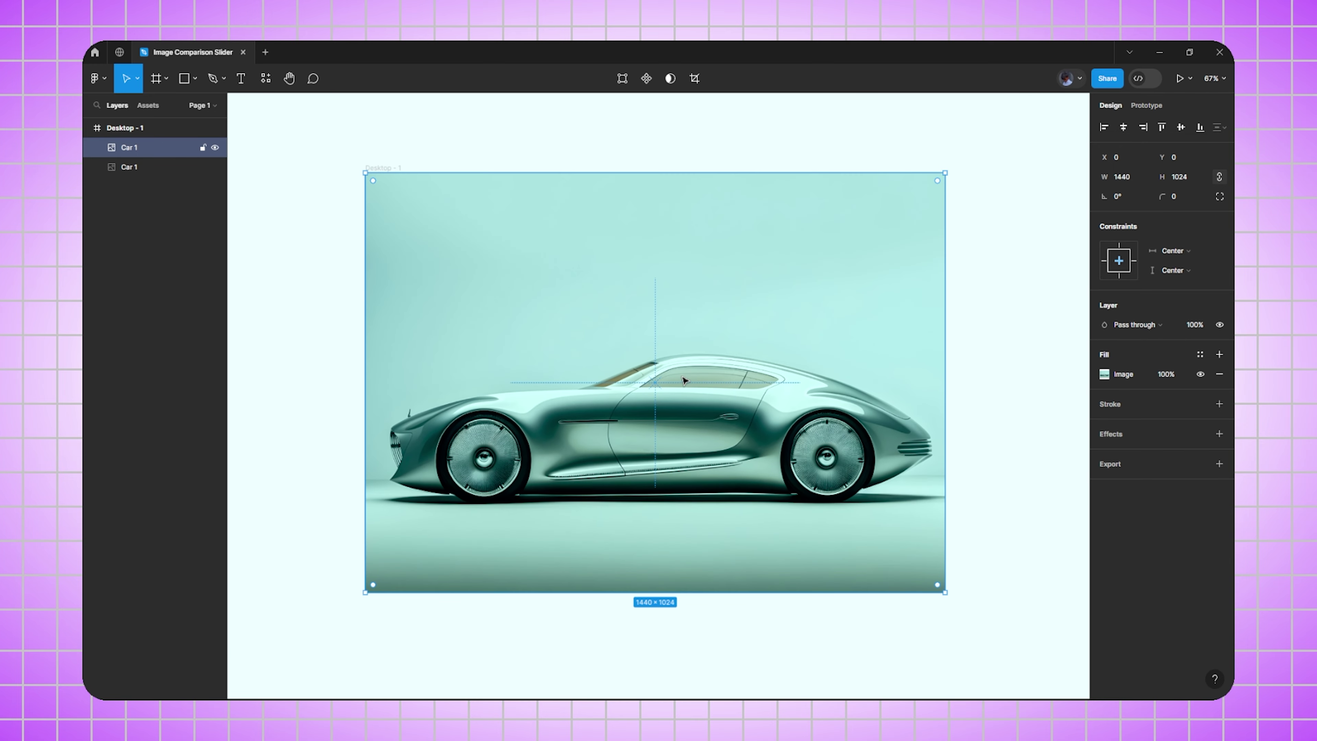
left_click(671, 154)
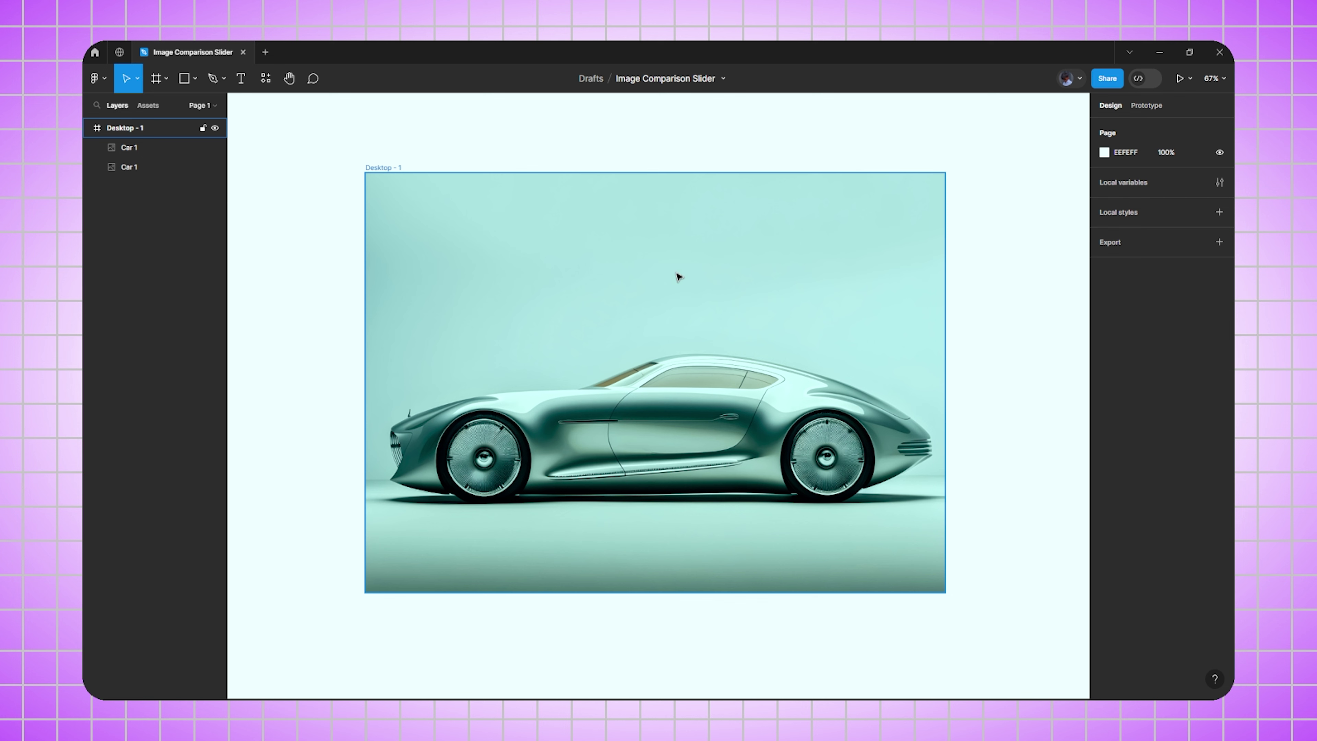
Draw a rectangle over the frame and halve its width to 720 (1440/2).
key("r")
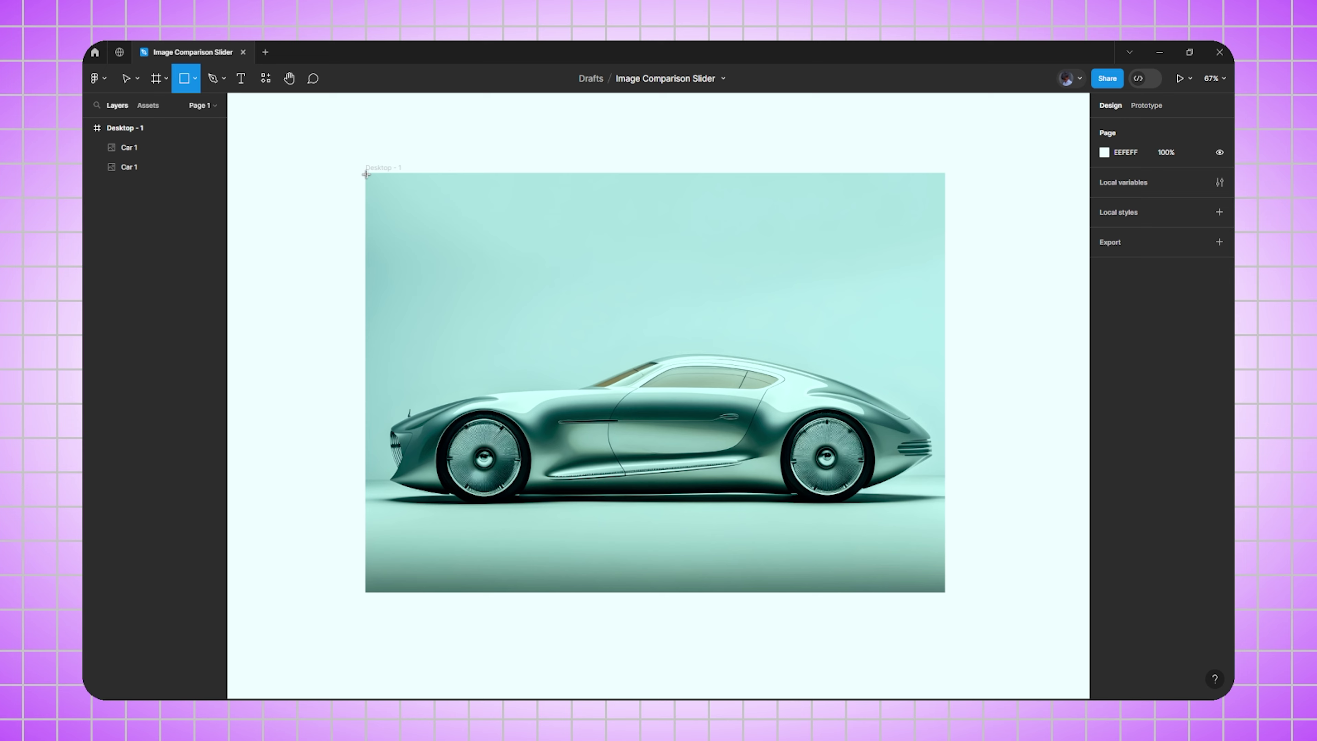
left_click_drag(371, 180, 944, 592)
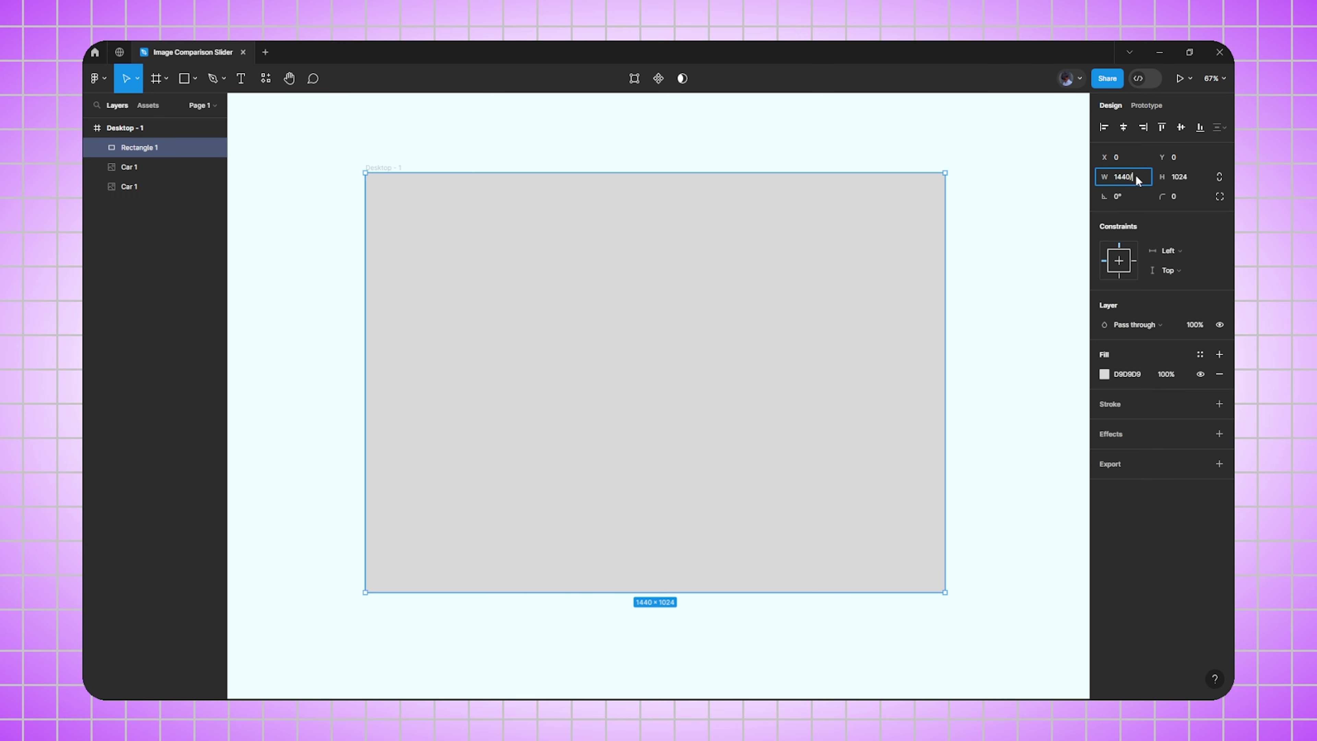
type("2")
key("Return")
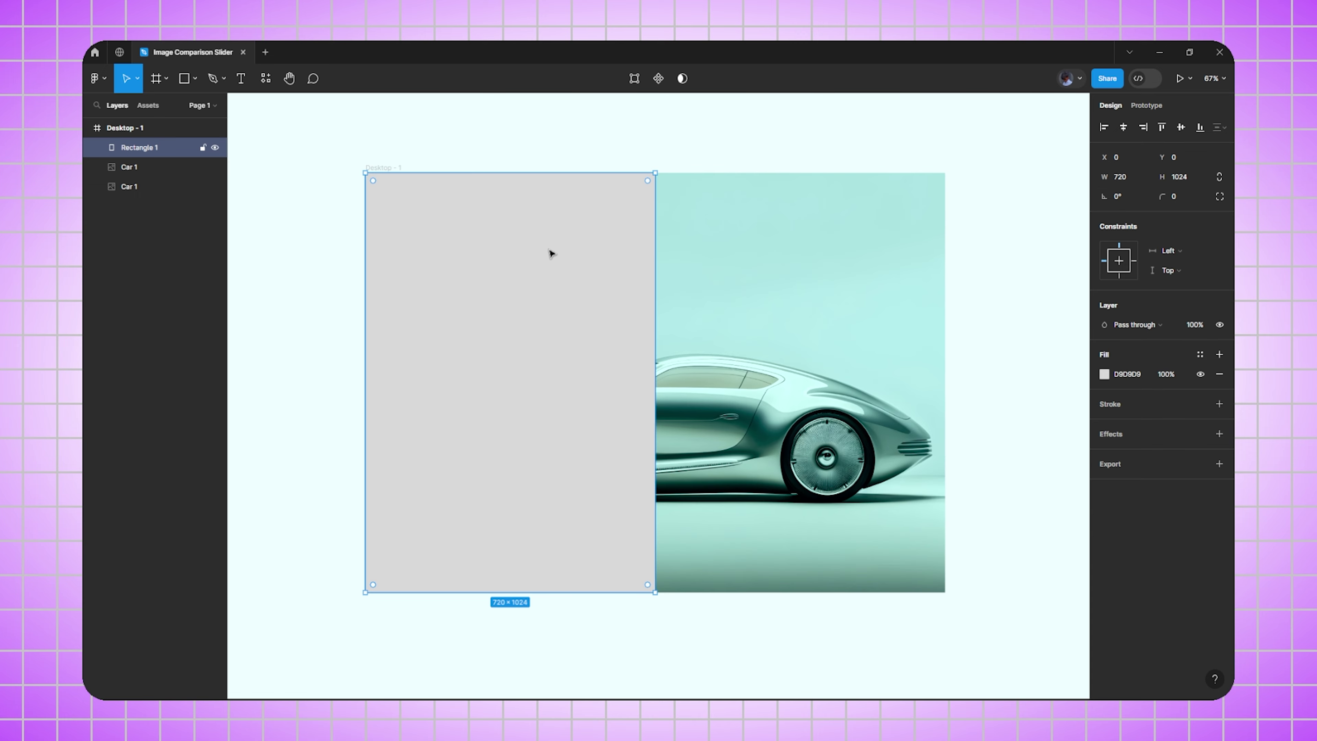
Put the teal car layer above Rectangle 1 and use the rectangle as its mask.
left_click(136, 167)
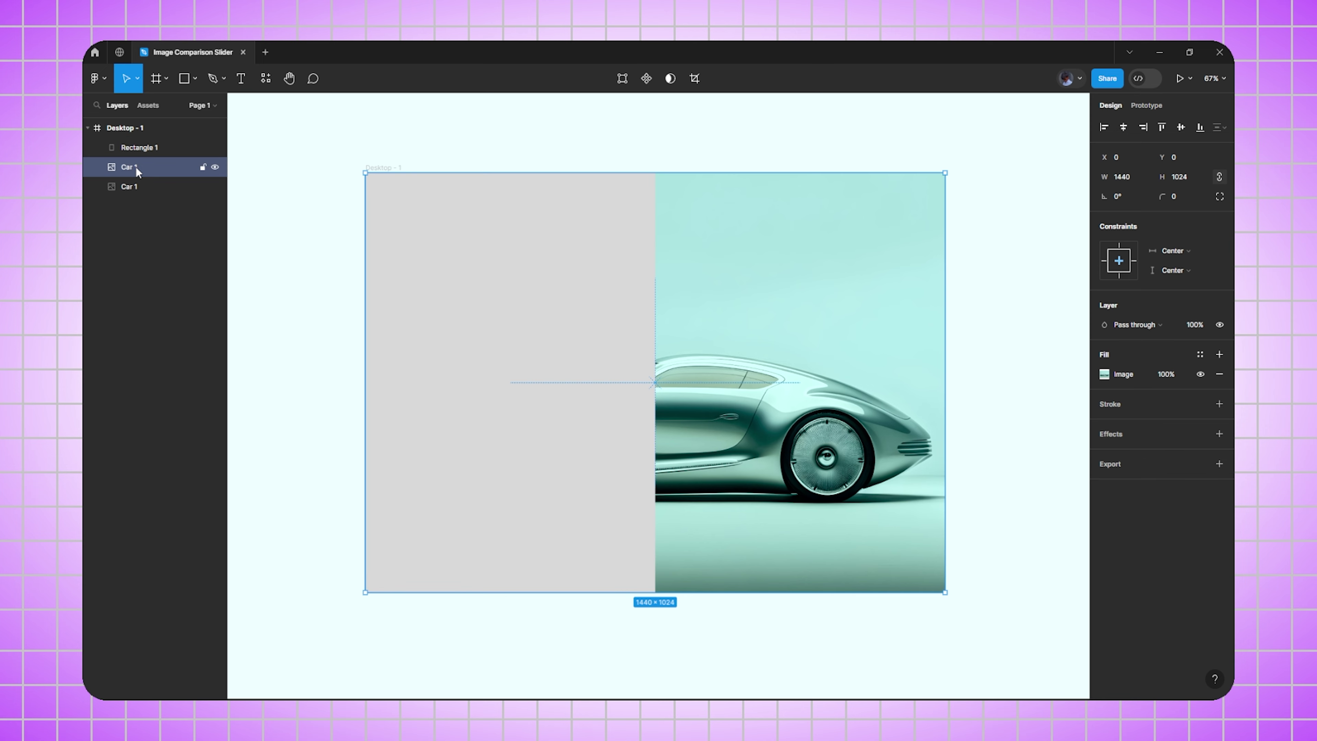
left_click_drag(134, 171, 129, 142)
left_click(142, 171, "shift")
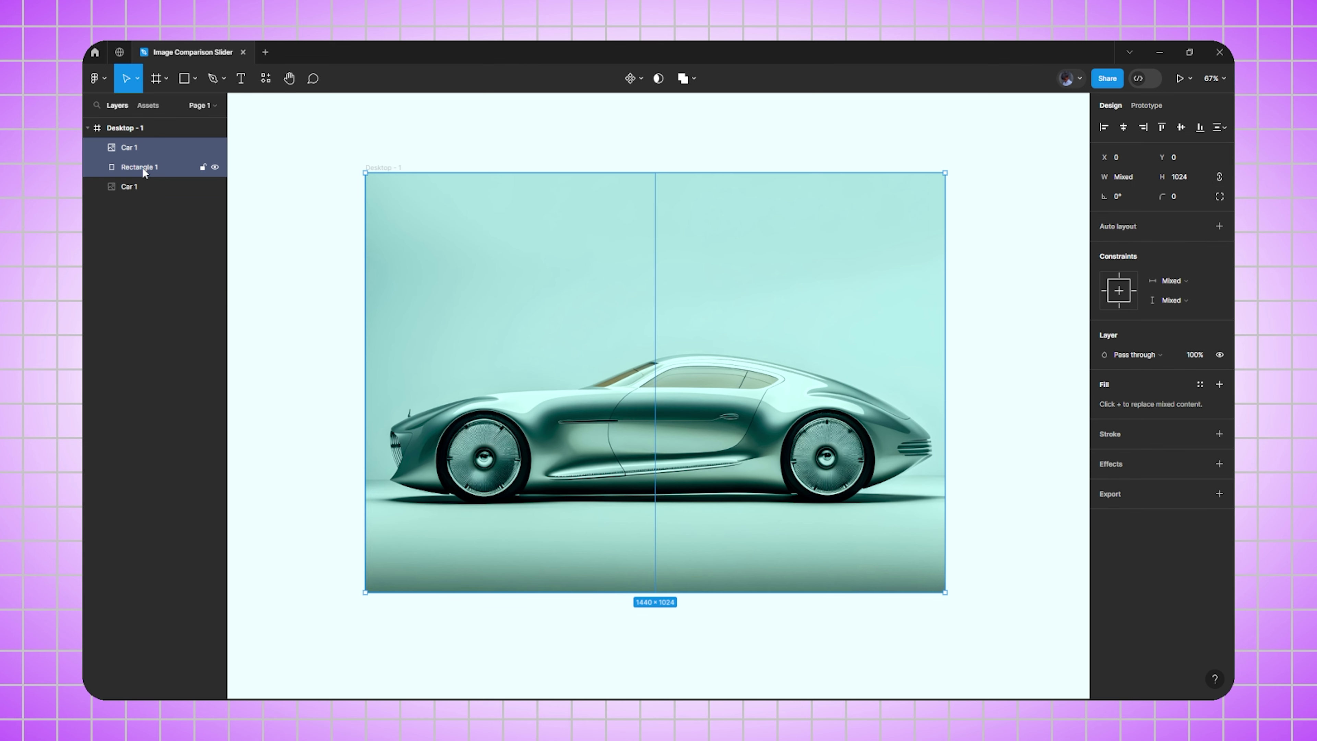
left_click(658, 78)
left_click(629, 149)
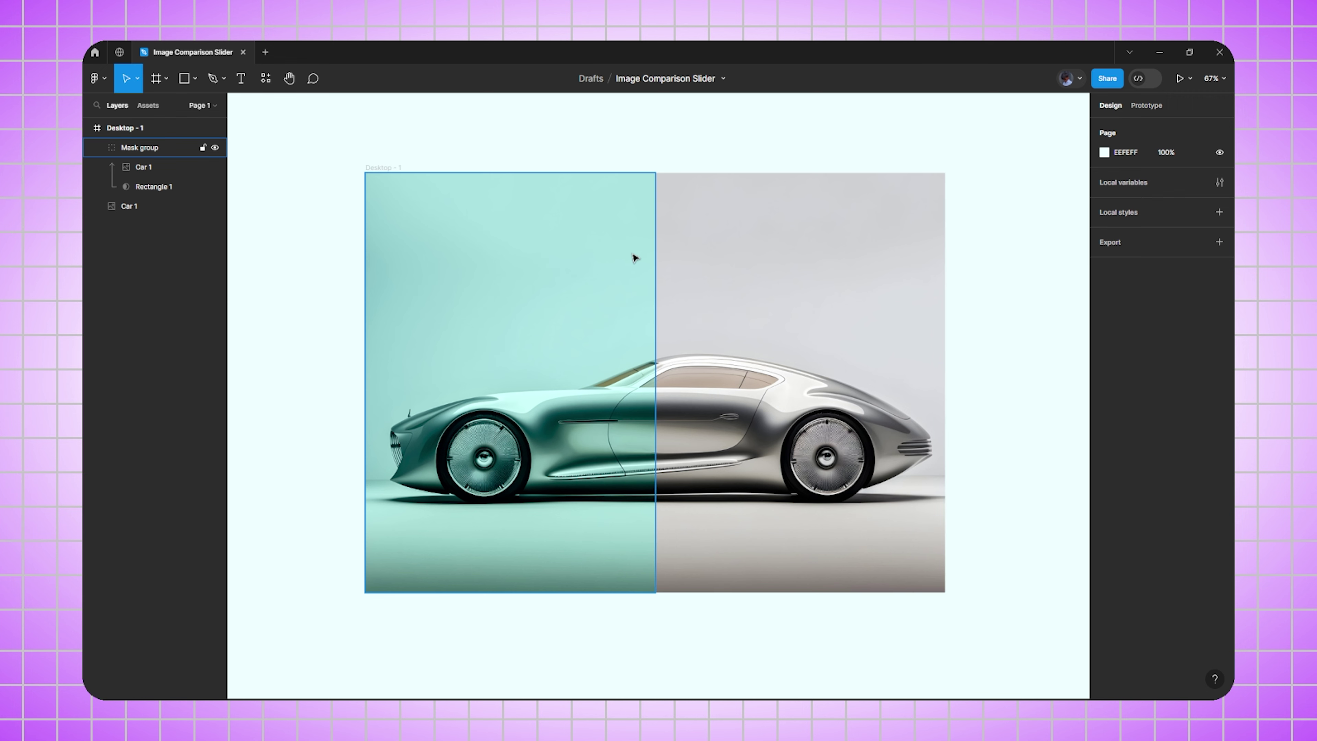
Draw a vertical line down the frame's middle with stroke weight 3 in white FFFFFF.
key("l")
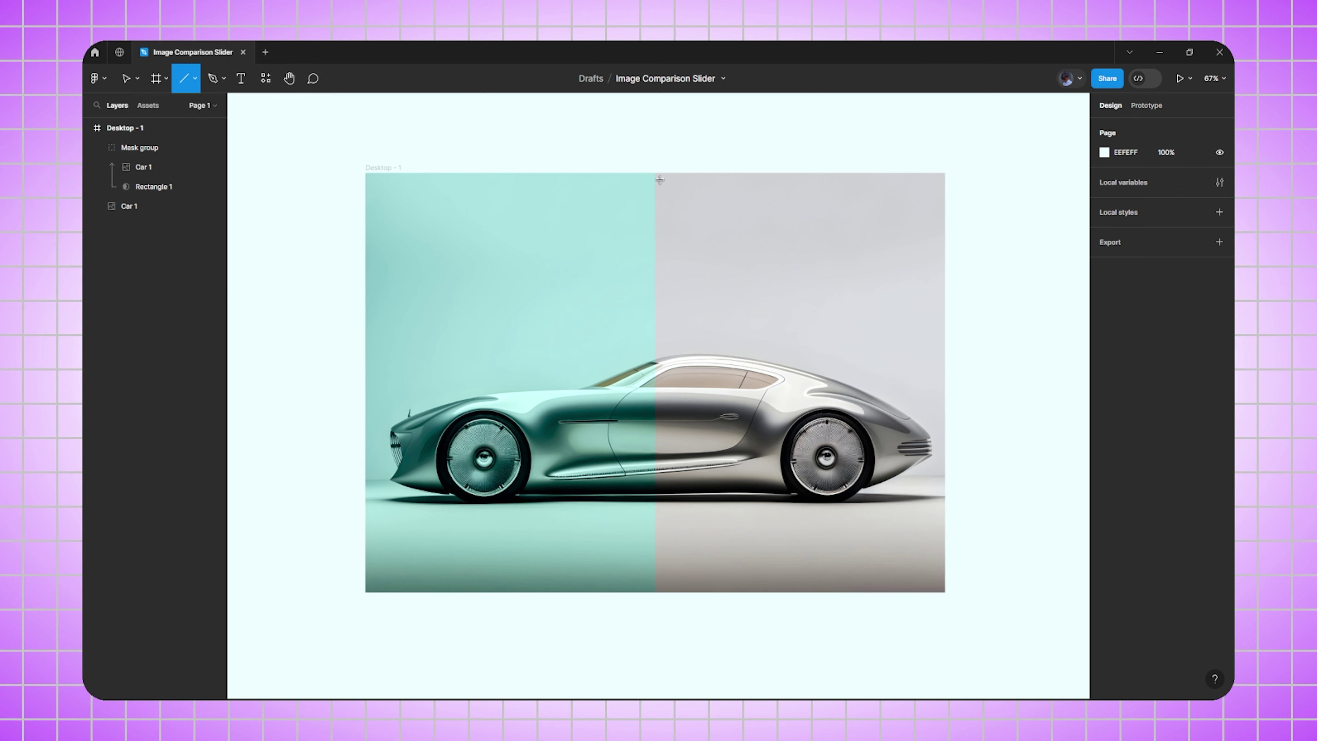
left_click_drag(656, 172, 682, 598)
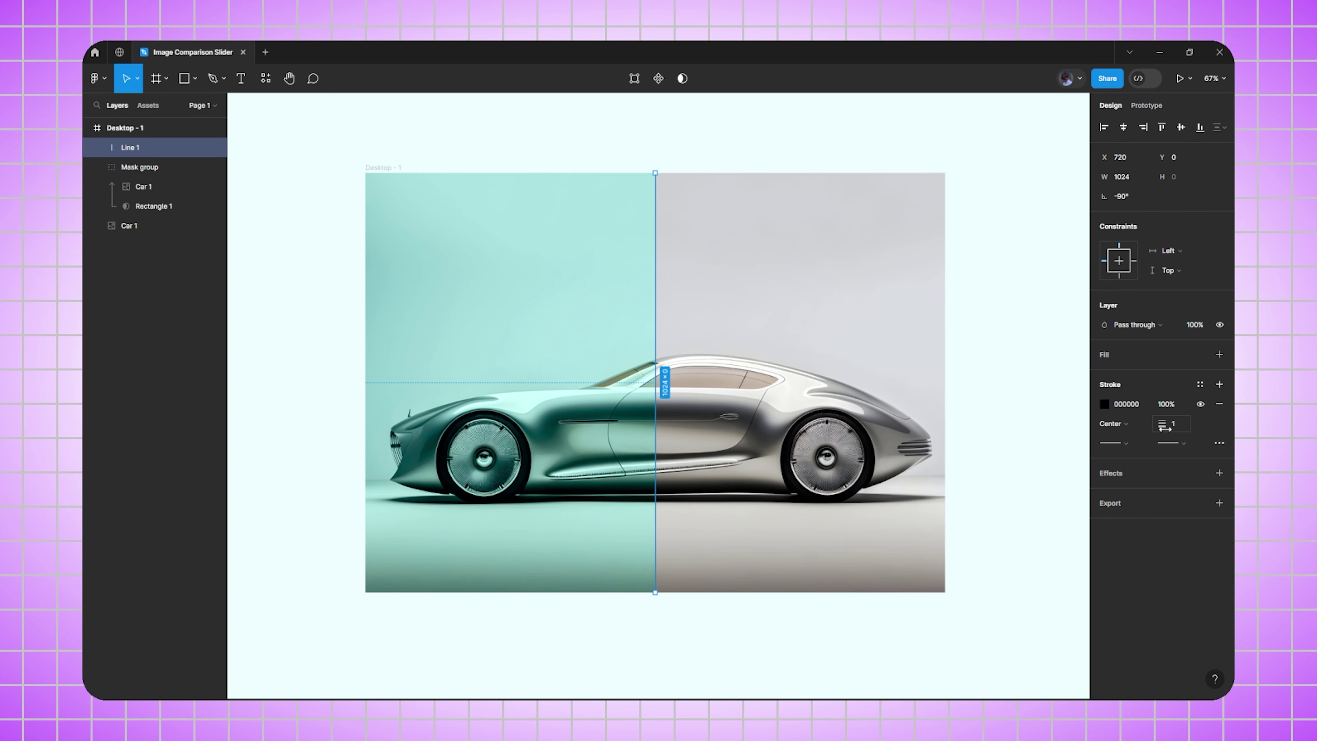
left_click(1179, 428)
left_click(1105, 404)
left_click(947, 383)
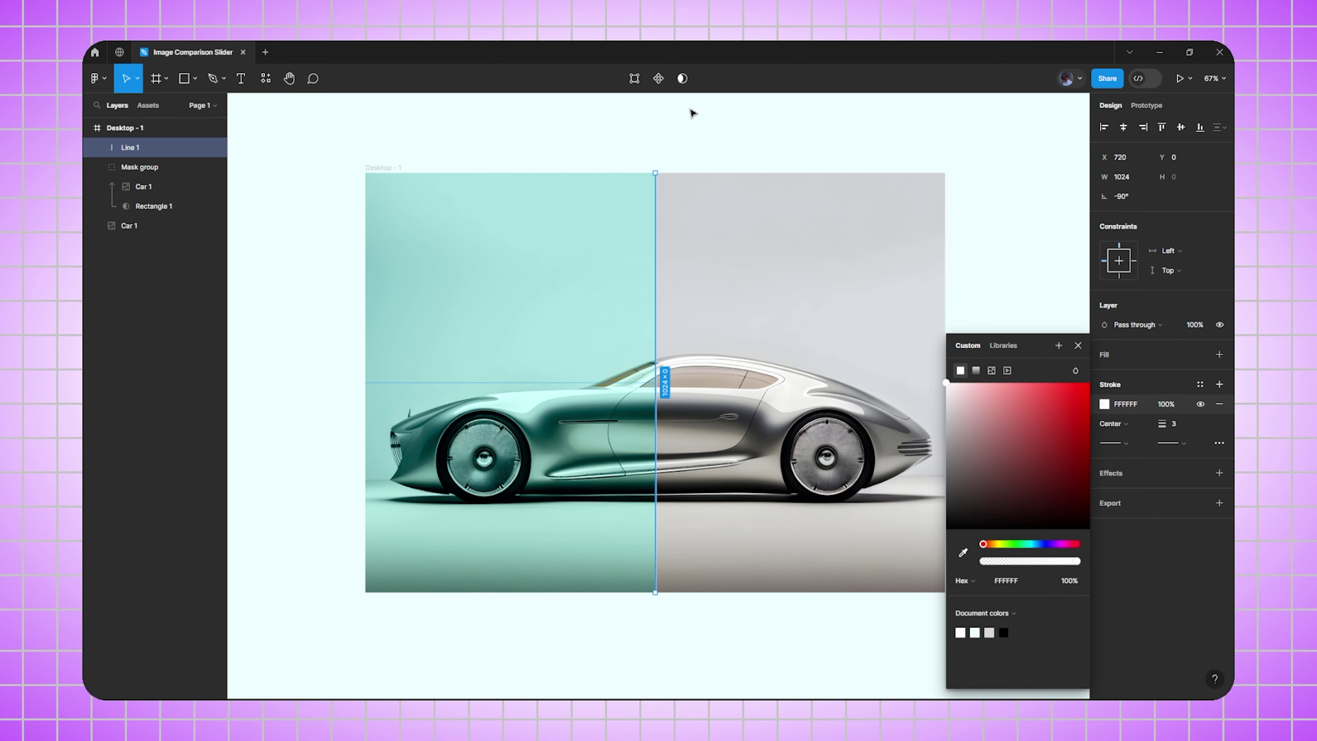
left_click(685, 135)
Draw a white 40×40 circle centred in the frame on the dividing line.
key("o")
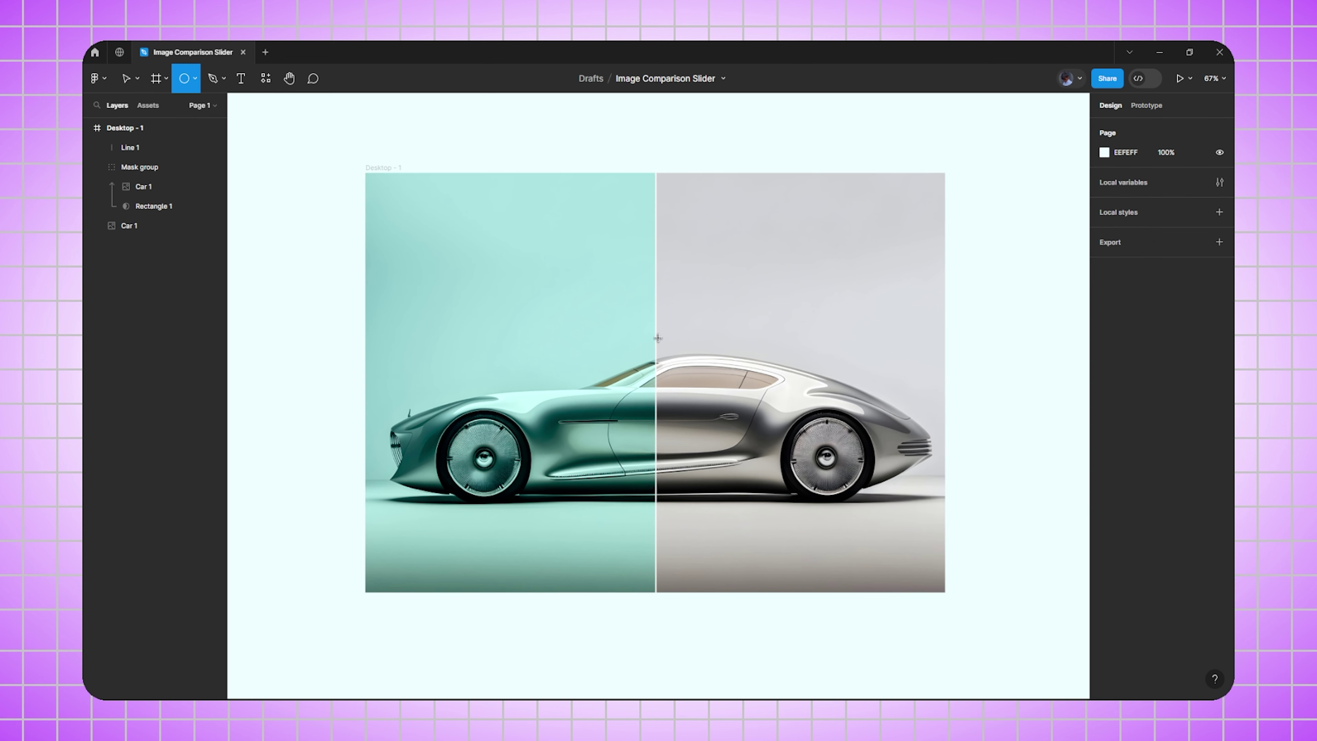
left_click_drag(652, 357, 665, 365)
left_click(1129, 178)
type("40")
left_click(1124, 127)
left_click(1181, 127)
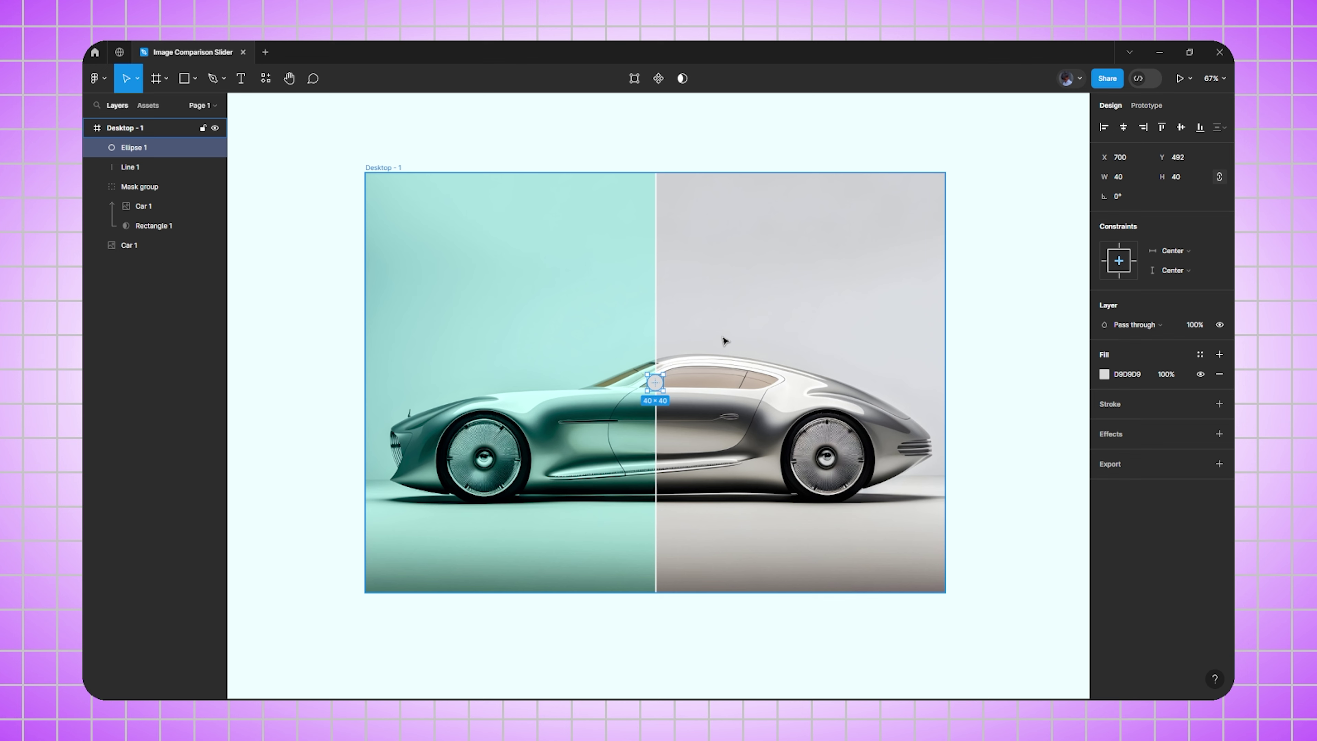
left_click(1105, 374)
left_click(948, 383)
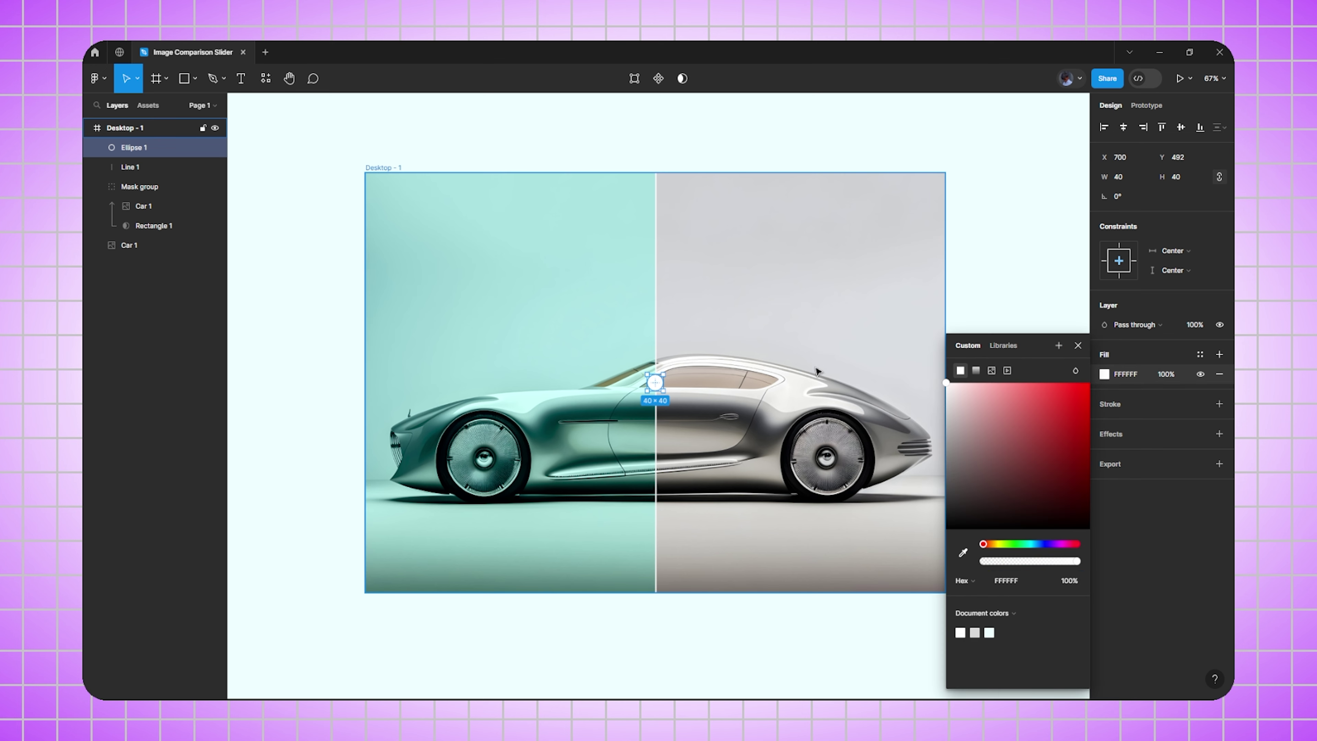
left_click(583, 111)
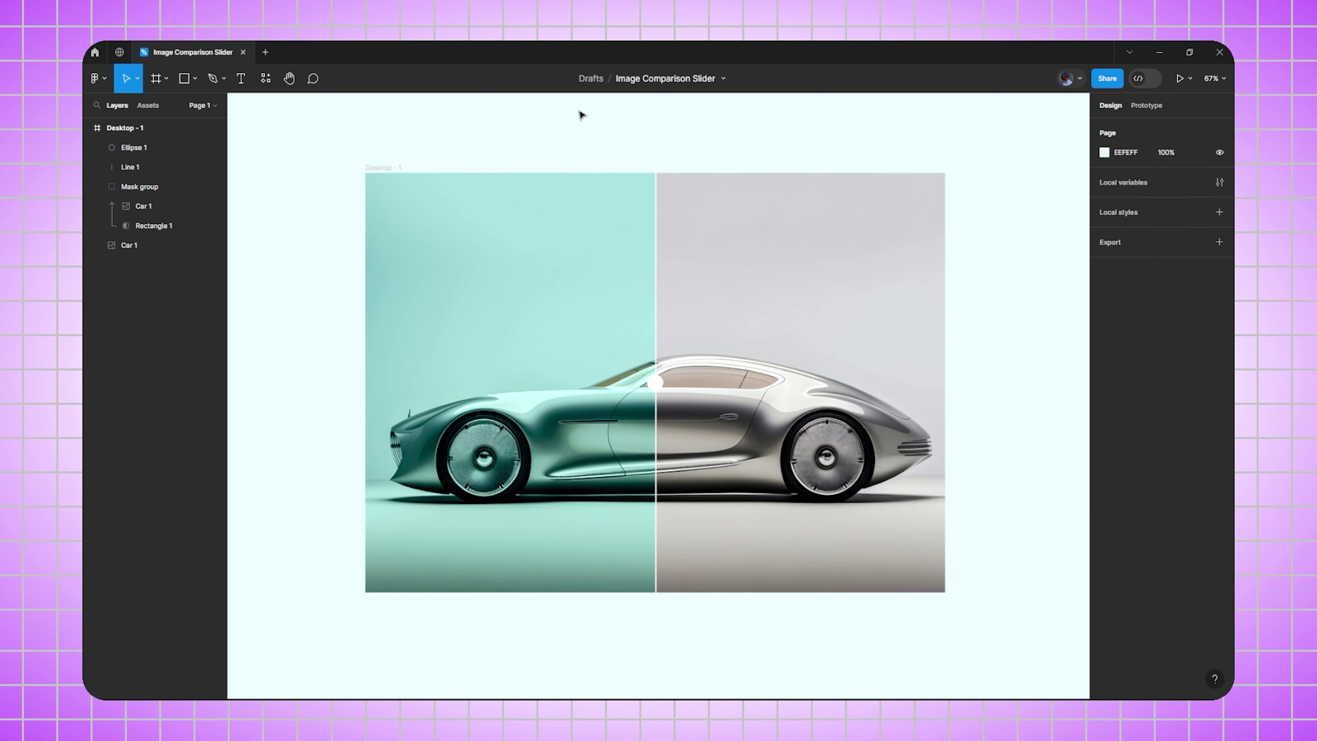
Group the dividing line and circle into Group 1.
left_click(656, 332)
left_click(658, 384, "shift")
right_click(663, 389)
mouse_move(666, 397)
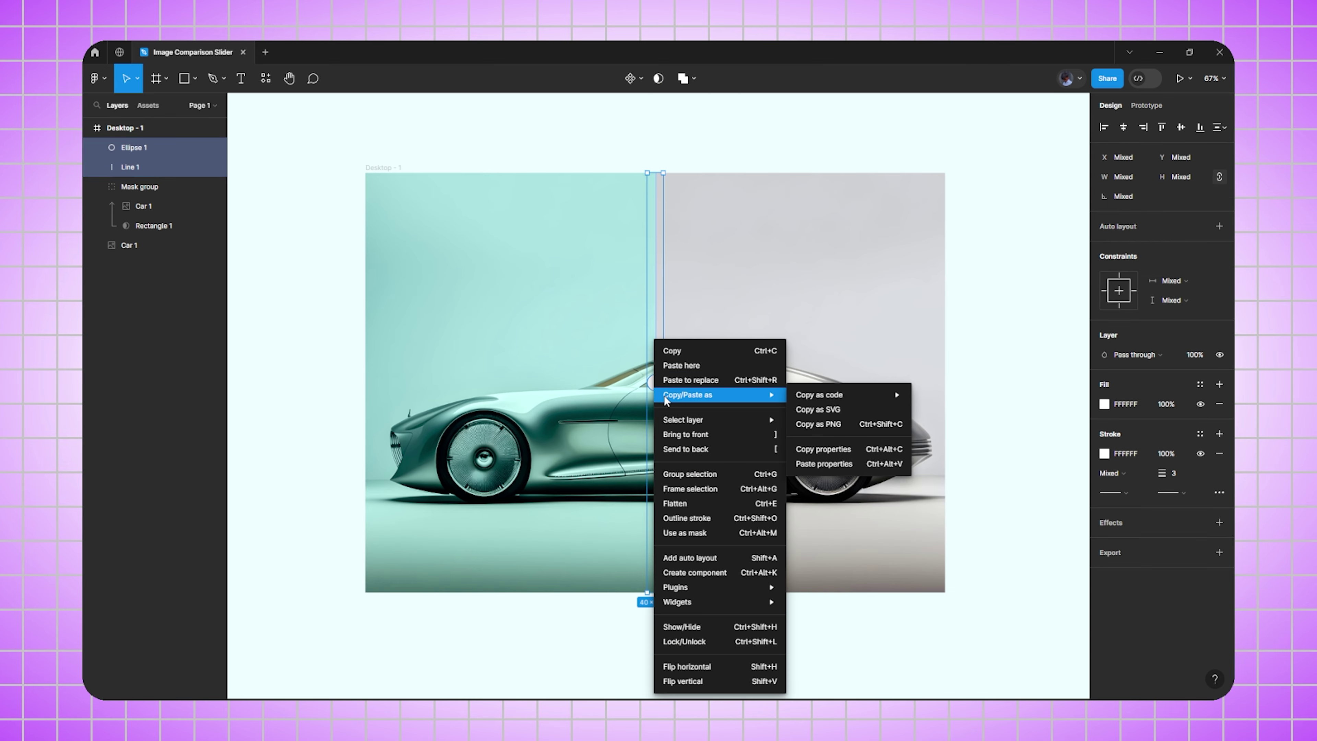
left_click(690, 473)
scroll(643, 307, "down", 1)
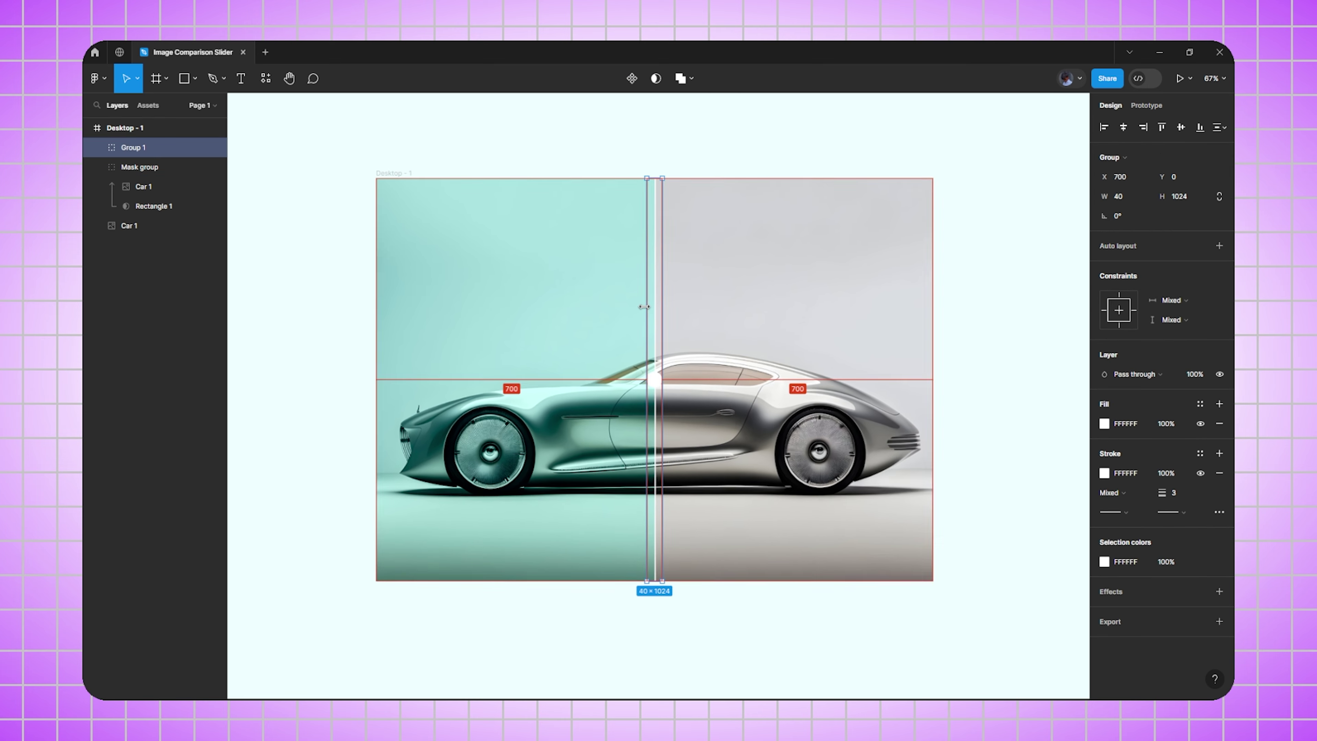
scroll(643, 307, "down", 3)
Duplicate the frame as Desktop - 2 and align its slider handle to the left edge.
left_click_drag(506, 227, 366, 490)
scroll(519, 363, "down", 5)
scroll(589, 351, "up", 1)
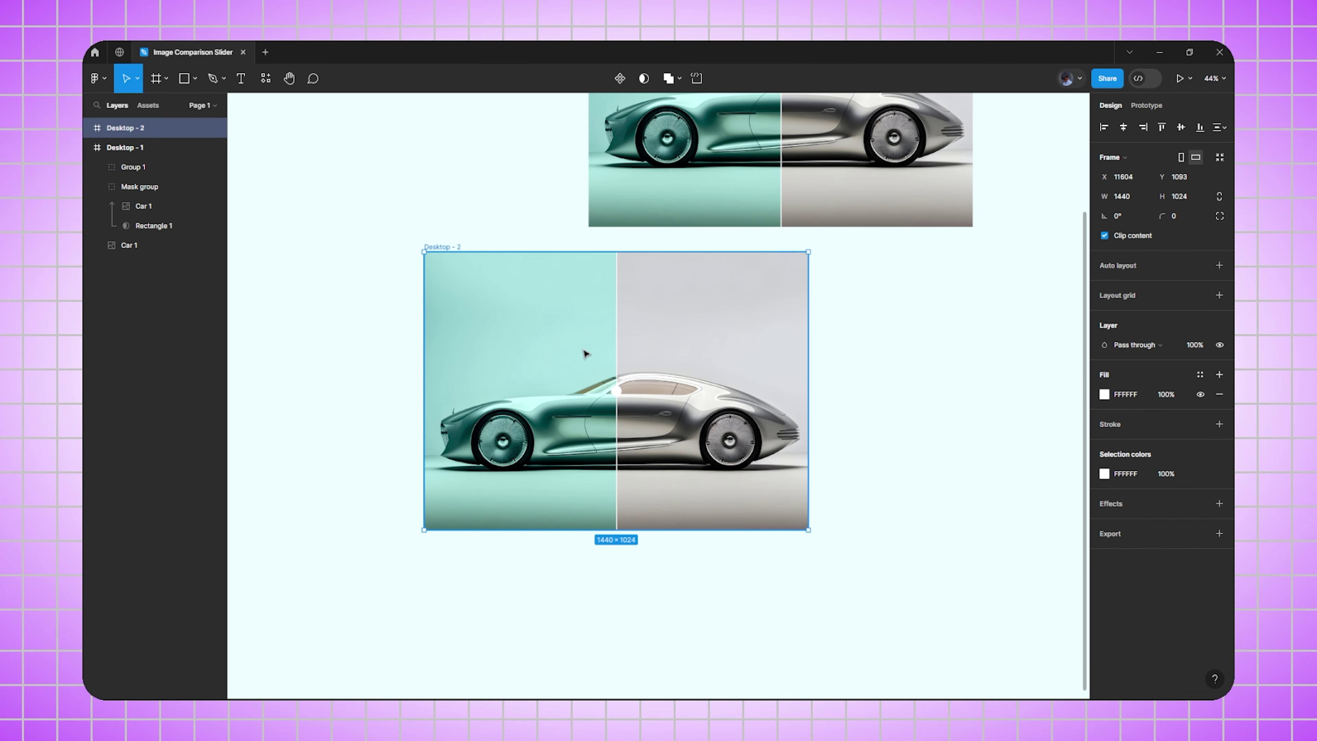
left_click(618, 389)
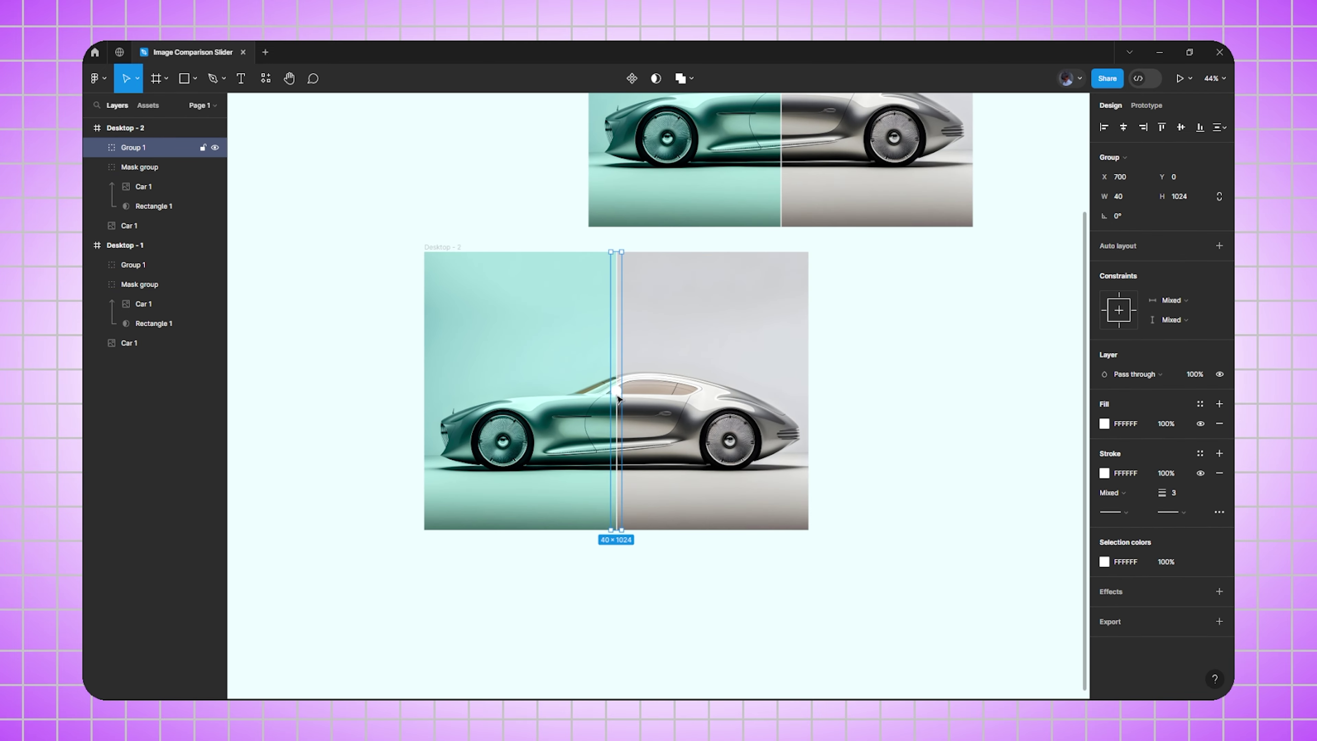
left_click(1105, 128)
Narrow Desktop - 2's Rectangle 1 mask to 20 px, then duplicate the frame as Desktop - 3.
left_click(539, 345)
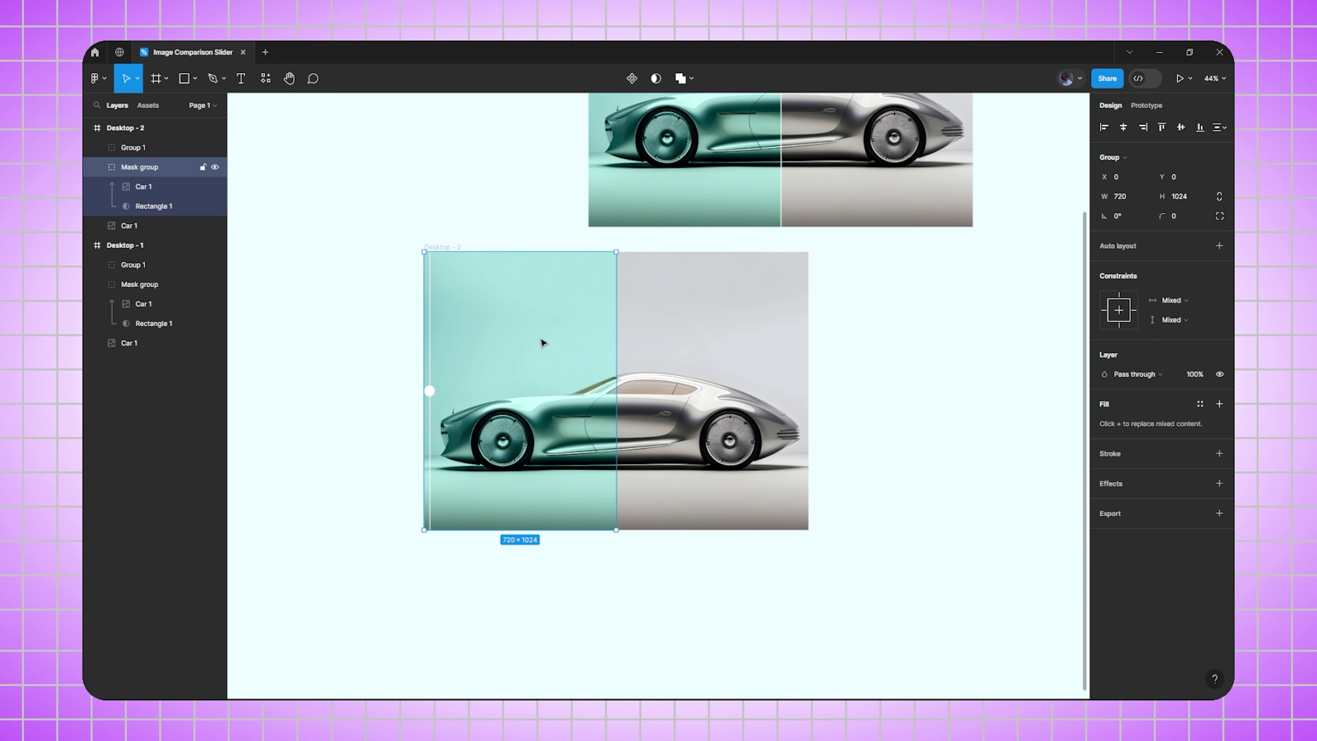
left_click(169, 207)
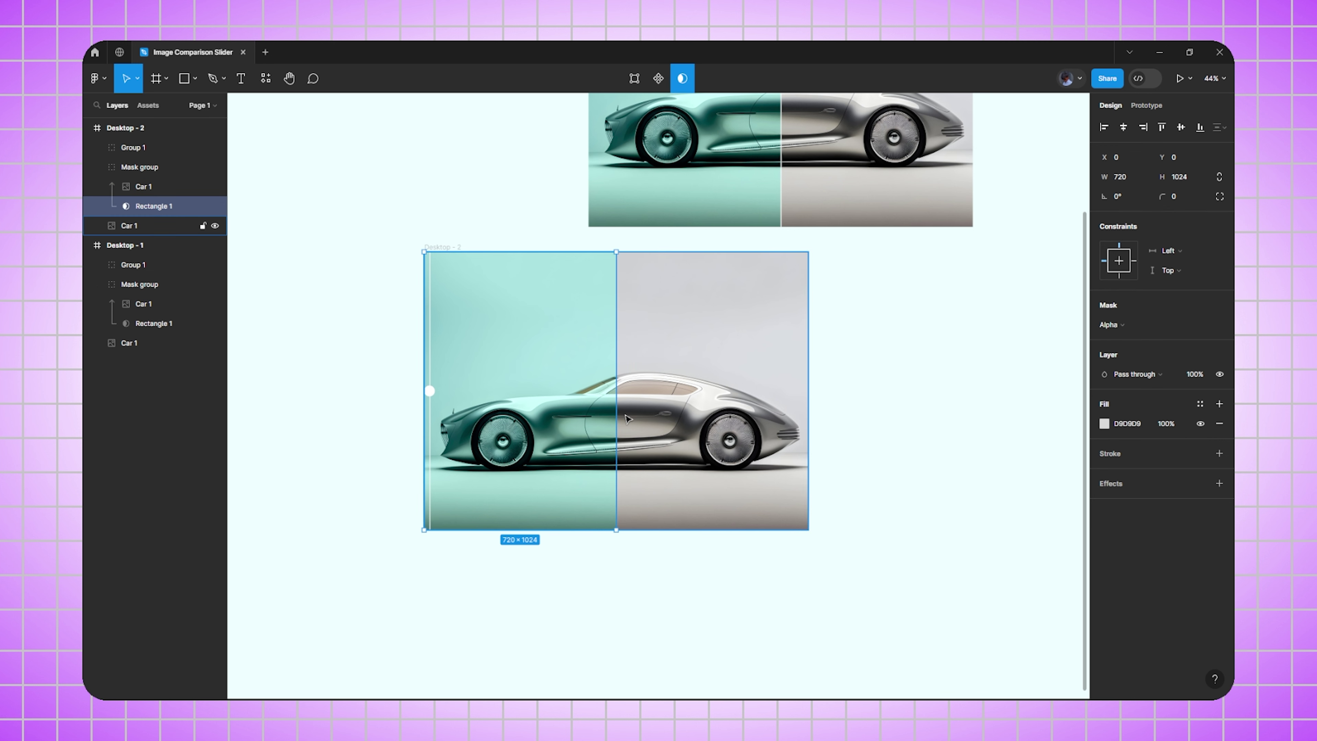
left_click_drag(615, 396, 431, 392)
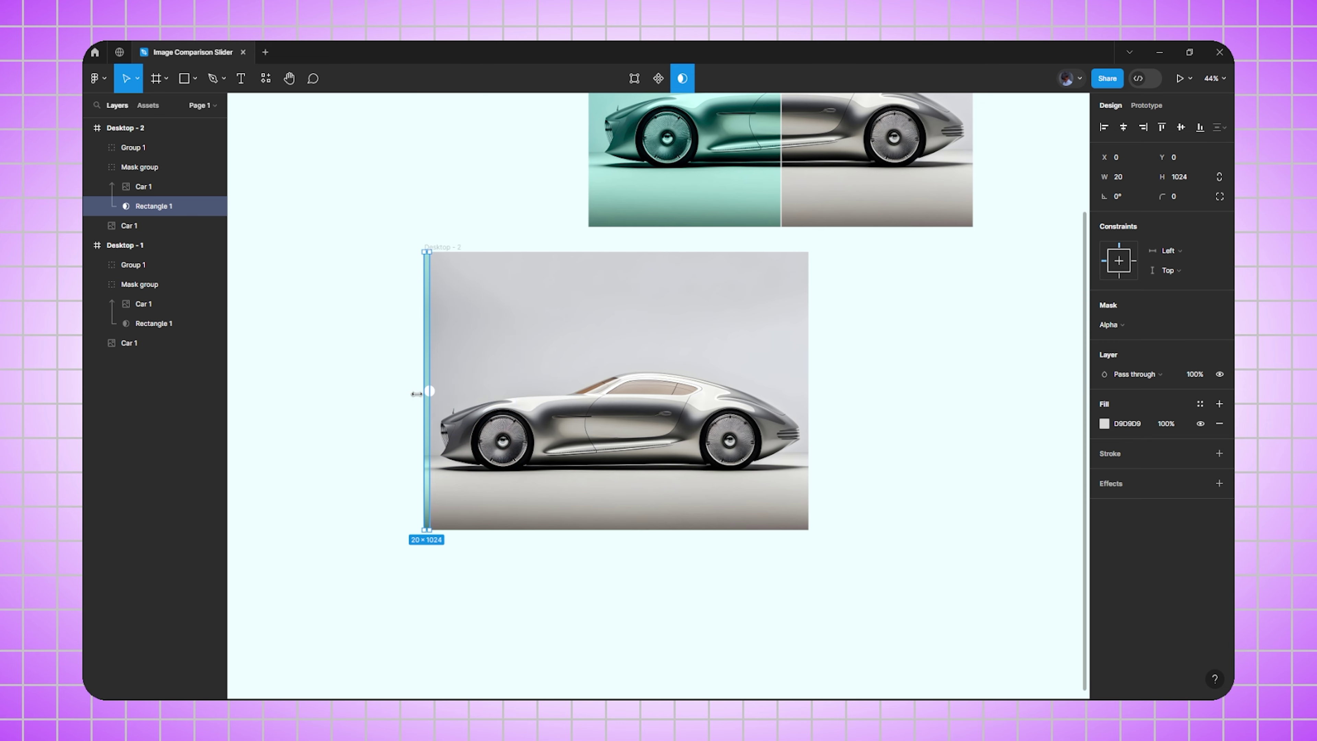
left_click(415, 394)
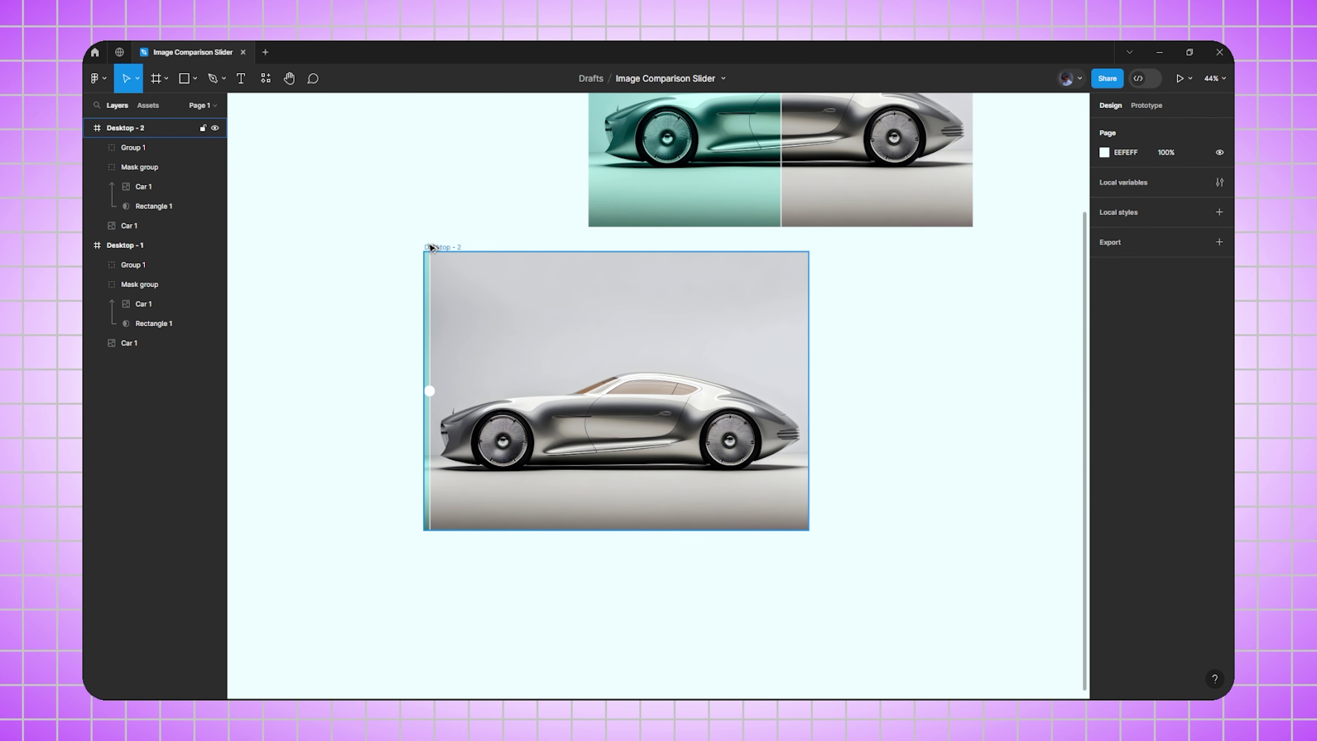
left_click_drag(432, 247, 859, 247)
scroll(977, 326, "right", 1)
Align Desktop - 3's slider handle group to the frame's right edge.
left_click_drag(976, 327, 667, 344)
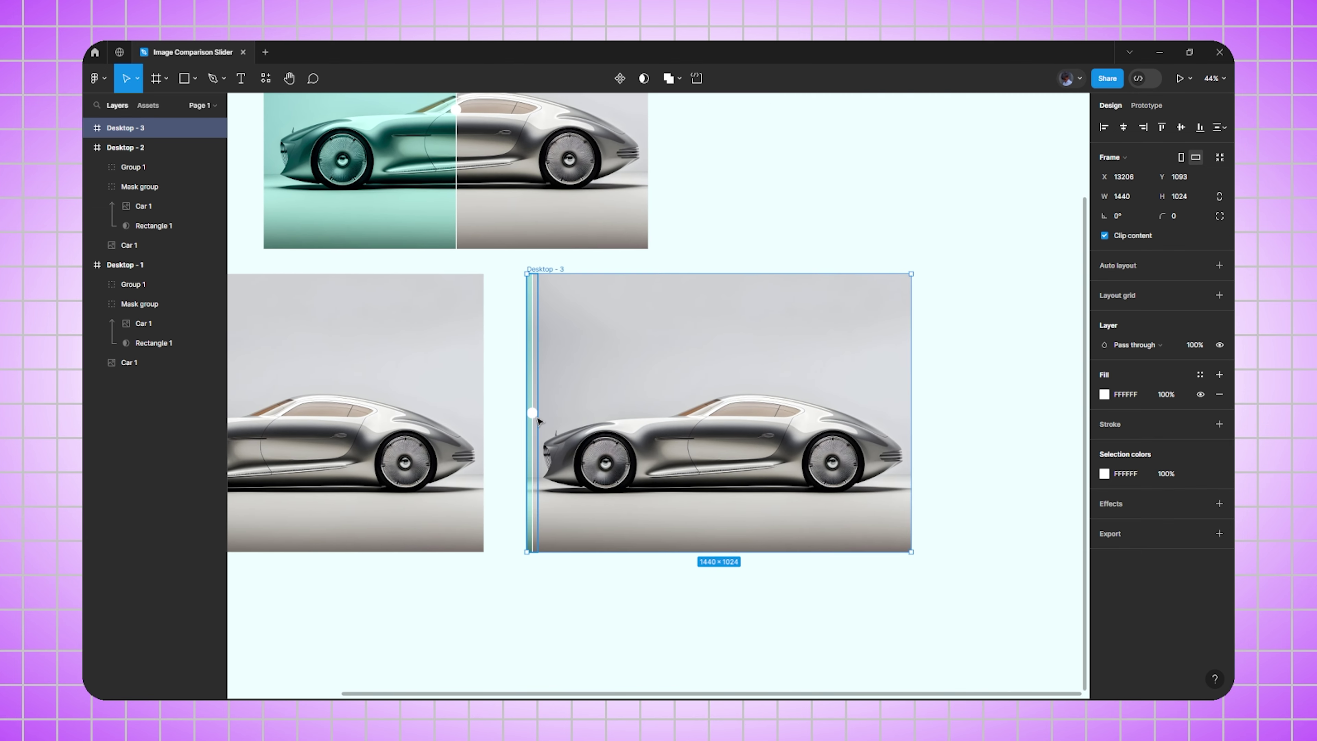
left_click(534, 419)
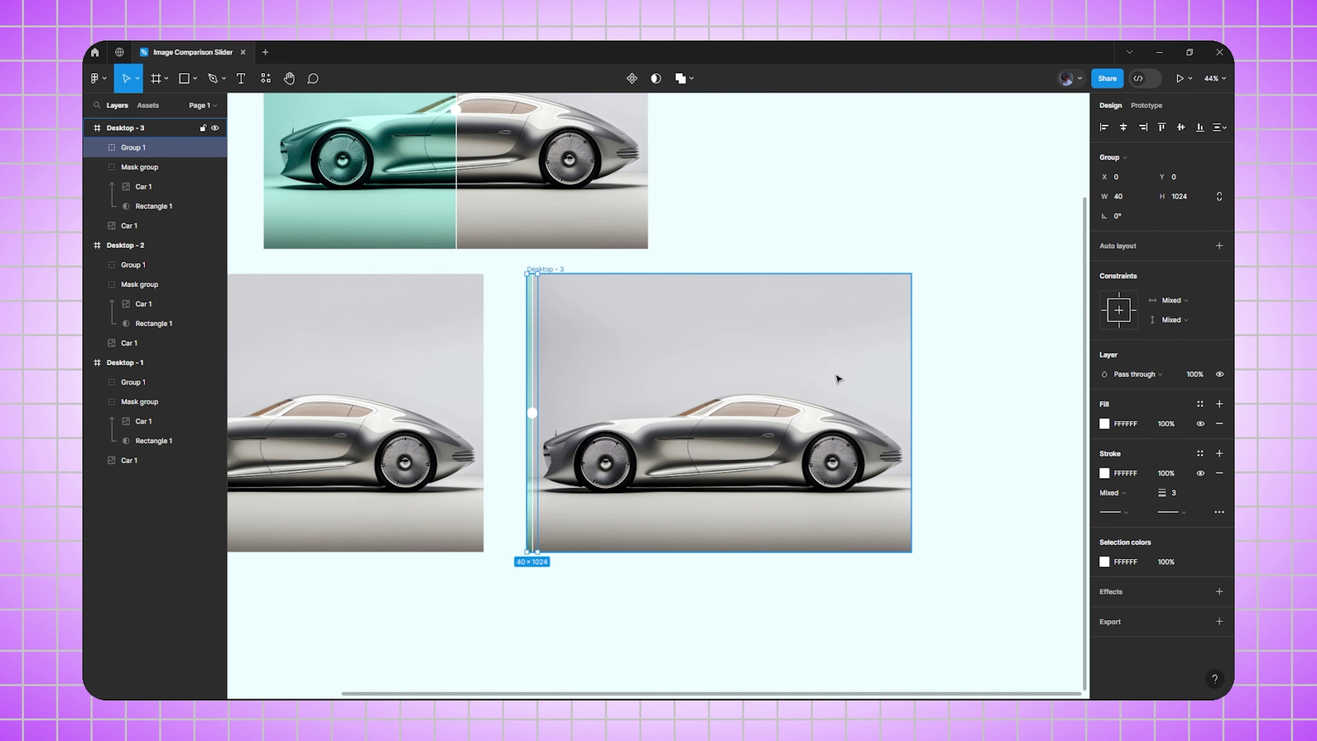
left_click(1143, 127)
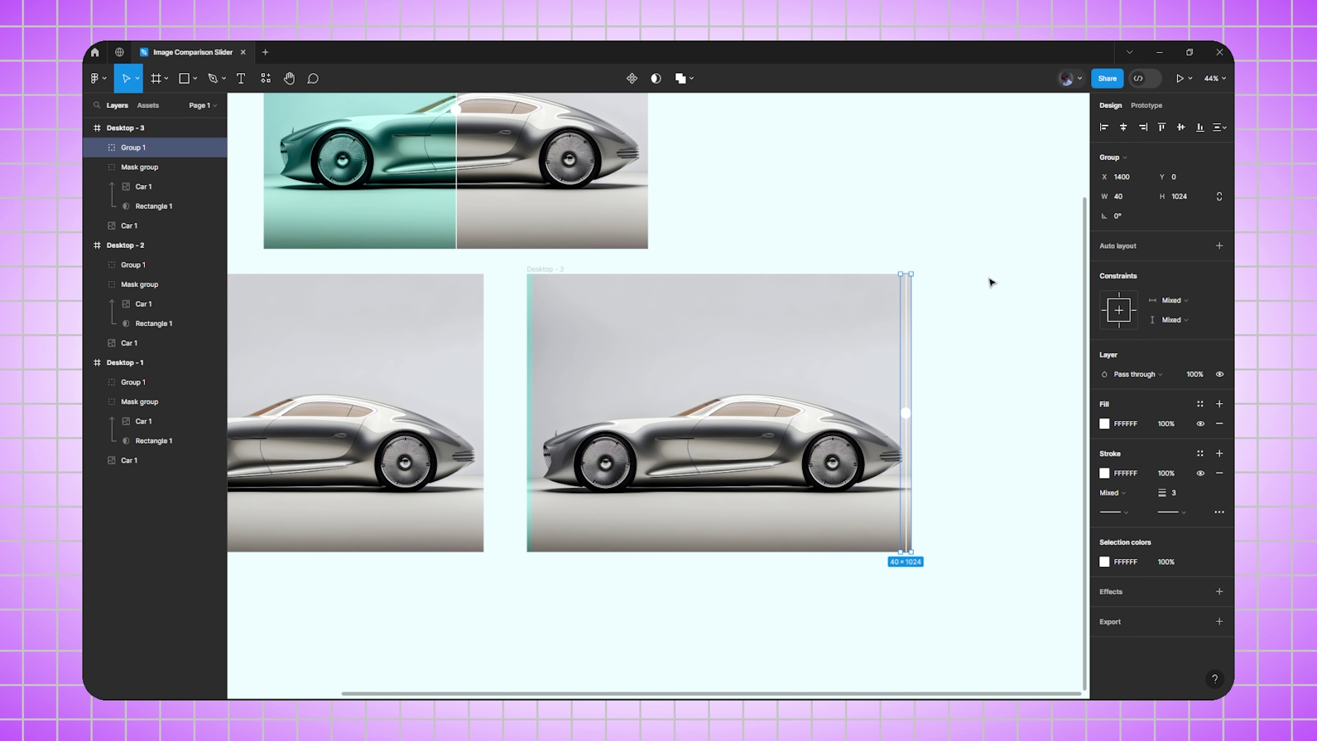
Widen Desktop - 3's Rectangle 1 mask to 1420 so the teal car fills the frame.
left_click(531, 423)
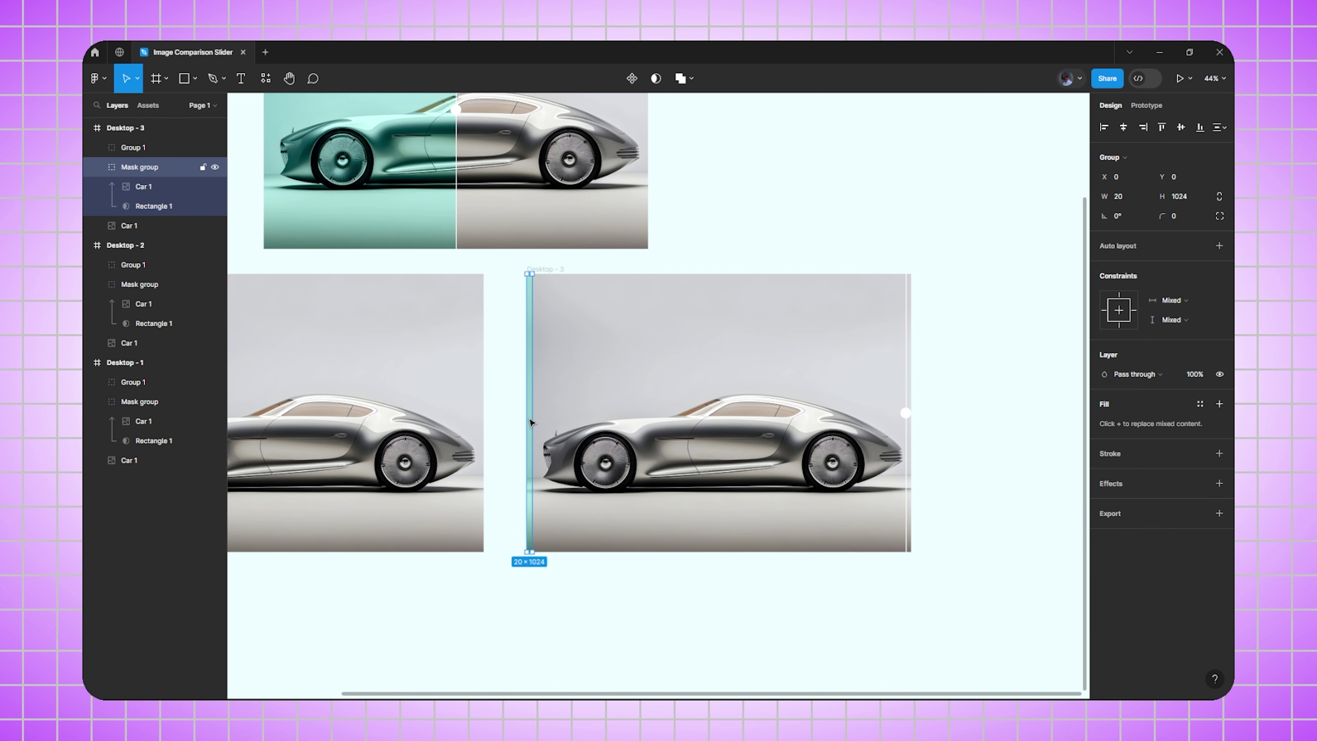
left_click(172, 211)
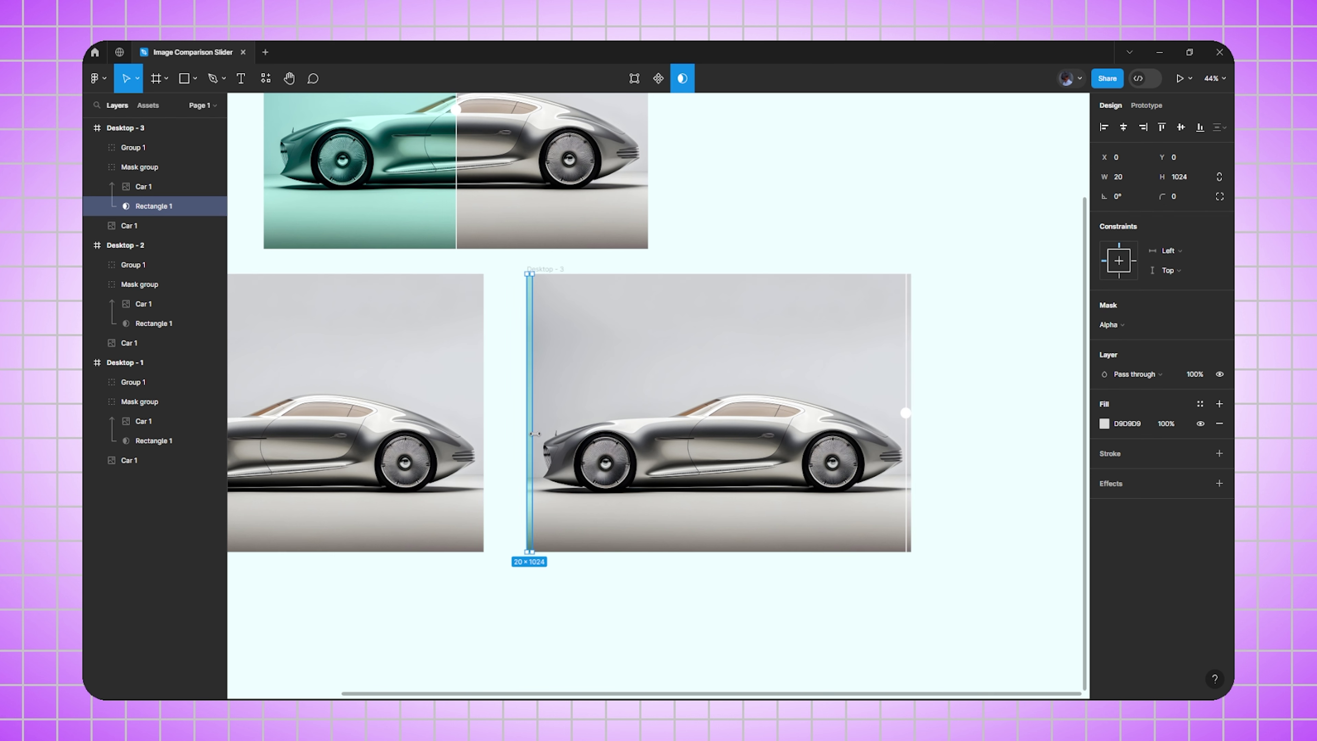
left_click_drag(534, 434, 907, 465)
In Prototype mode, connect Desktop - 1's slider group to Desktop - 2.
left_click(1001, 423)
scroll(573, 286, "up", 3)
scroll(574, 285, "left", 5)
scroll(666, 357, "down", 1)
scroll(667, 356, "down", 2)
scroll(669, 358, "up", 1)
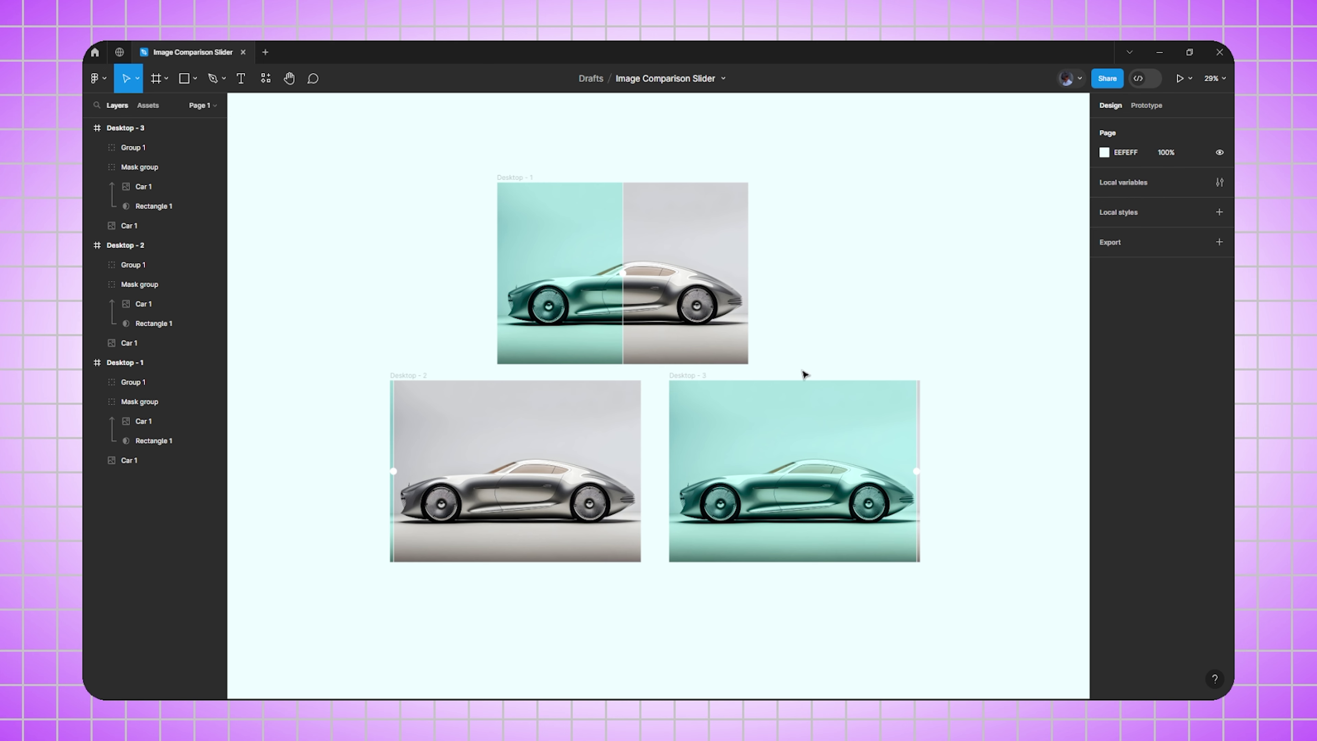
left_click(1151, 106)
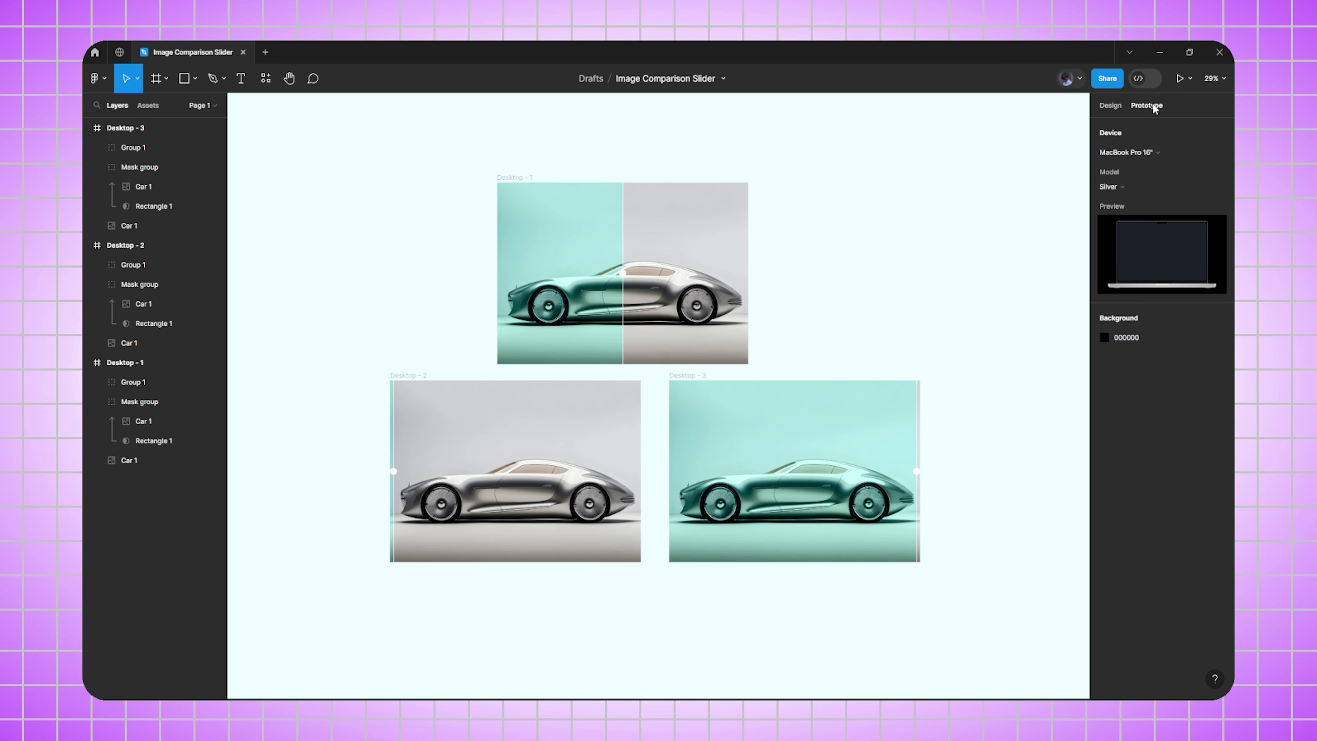
left_click(517, 179)
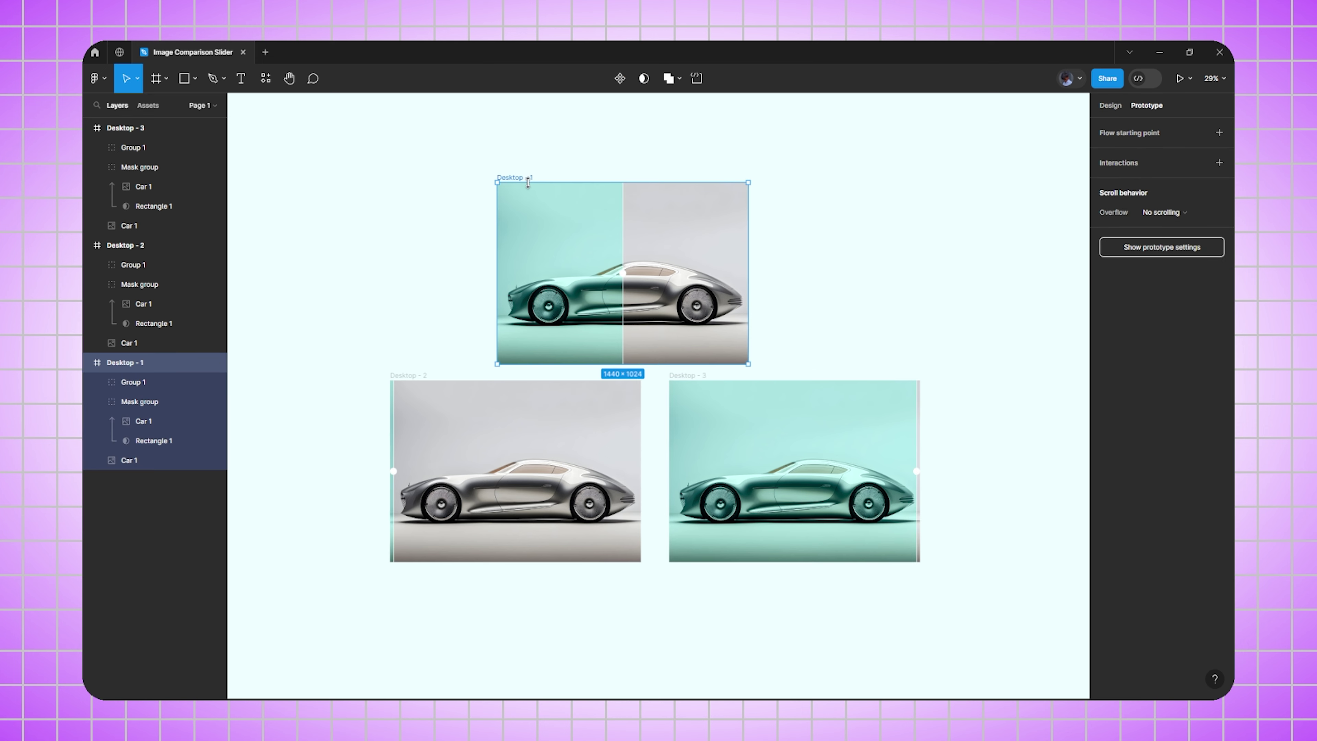
left_click(625, 276)
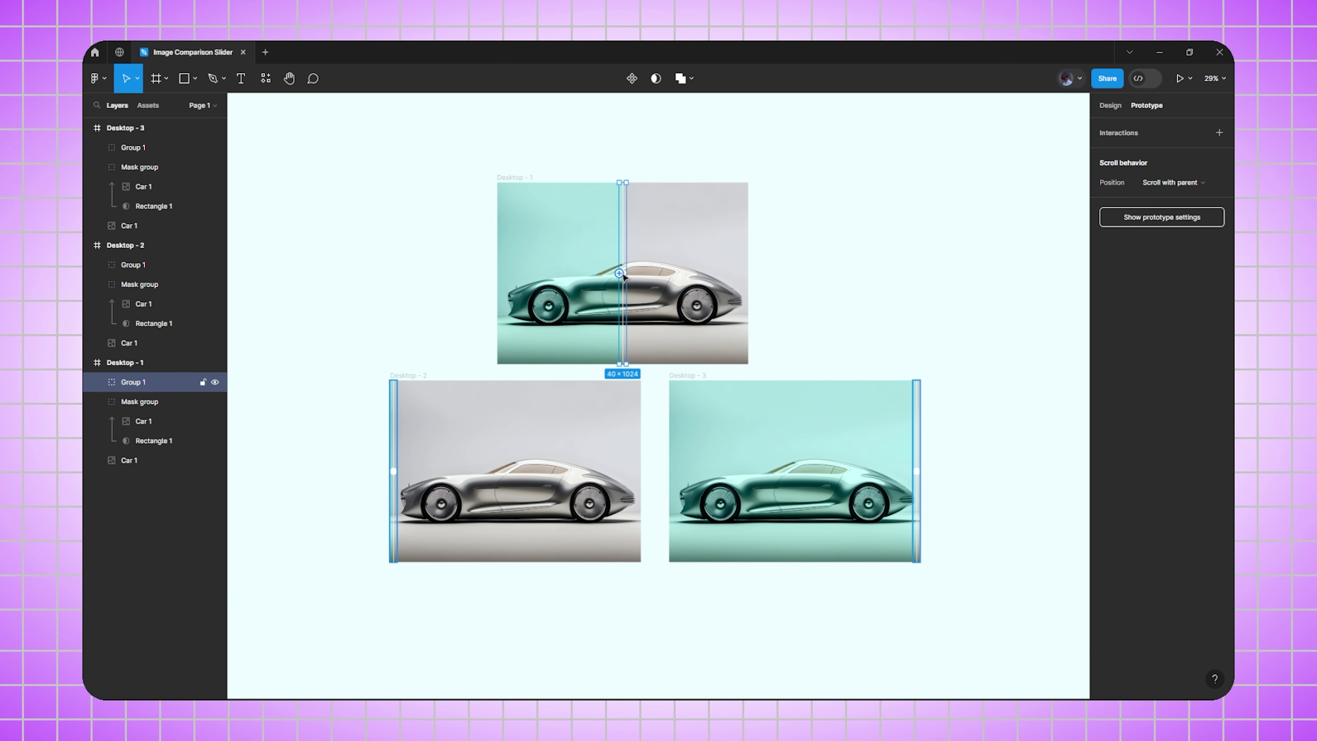
left_click_drag(620, 273, 474, 400)
Set the interaction to On drag with Smart animate and a 200ms duration.
left_click(481, 410)
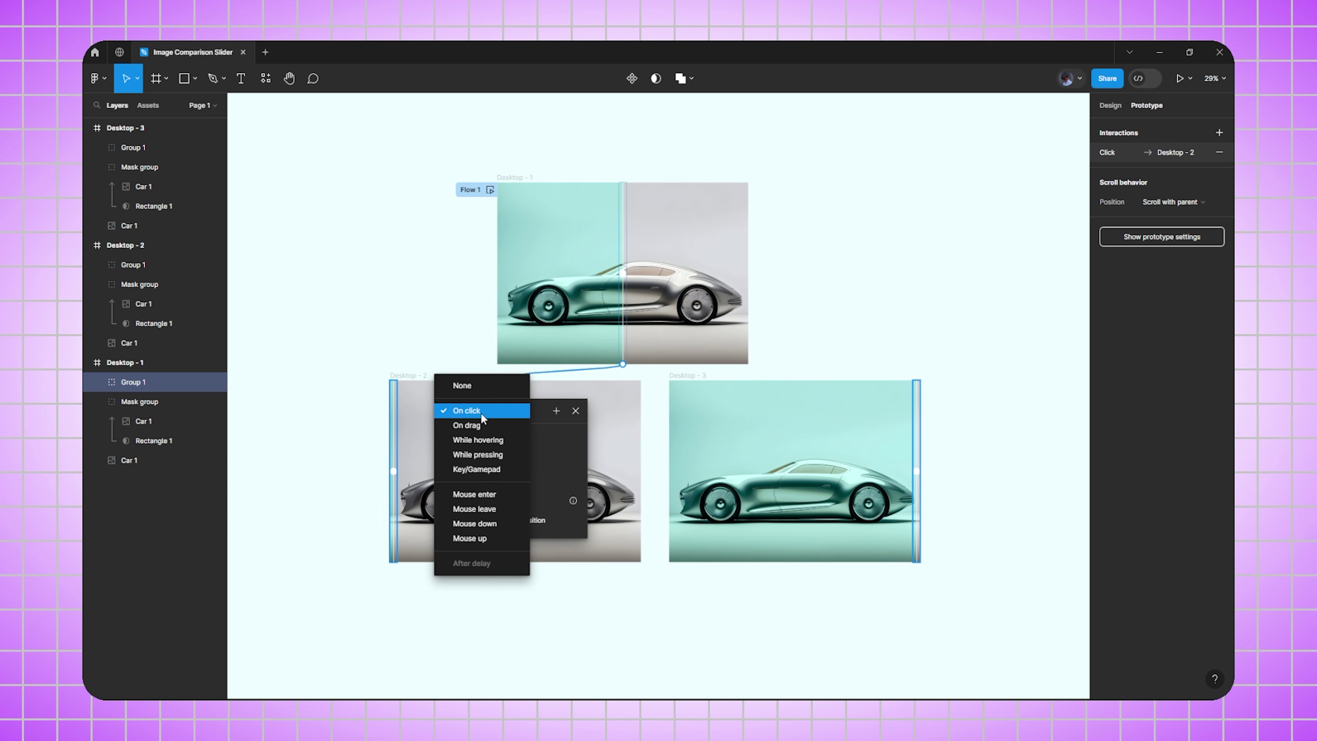
left_click(482, 425)
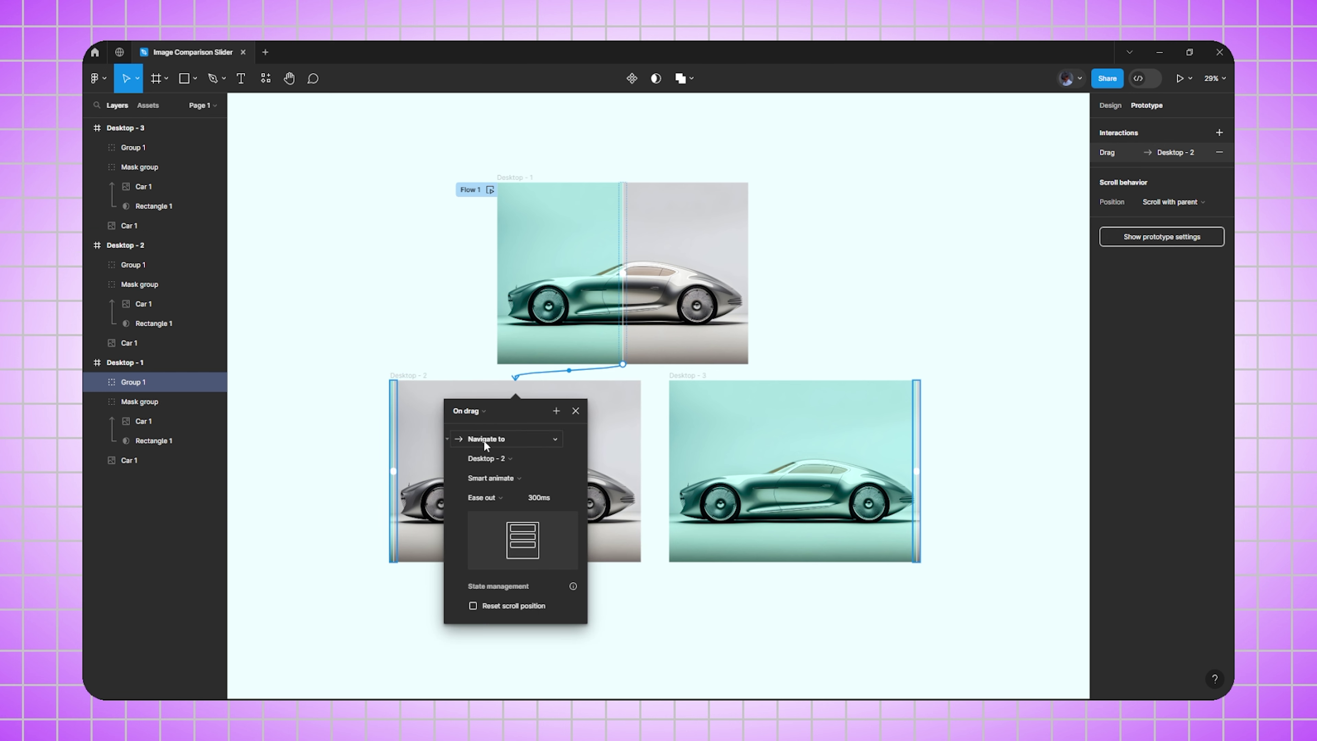
left_click(508, 478)
left_click(521, 480)
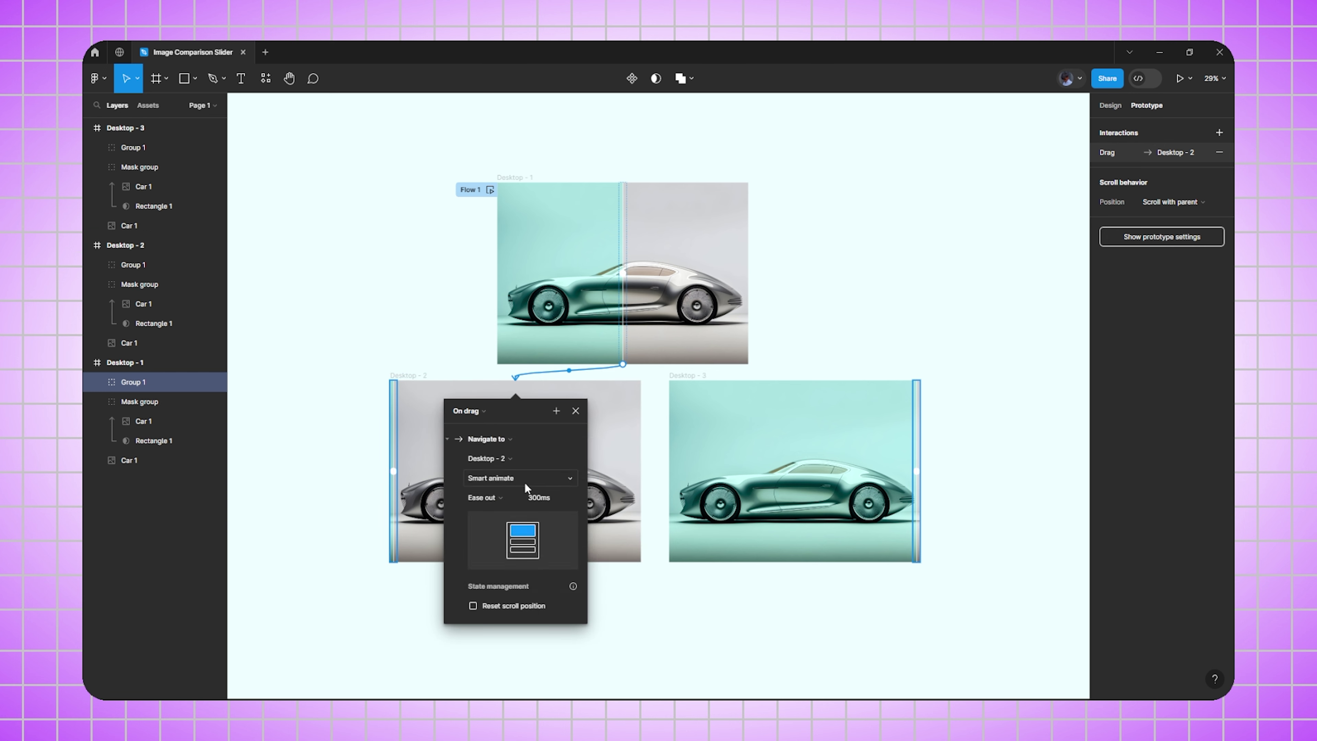
left_click(546, 497)
type("2")
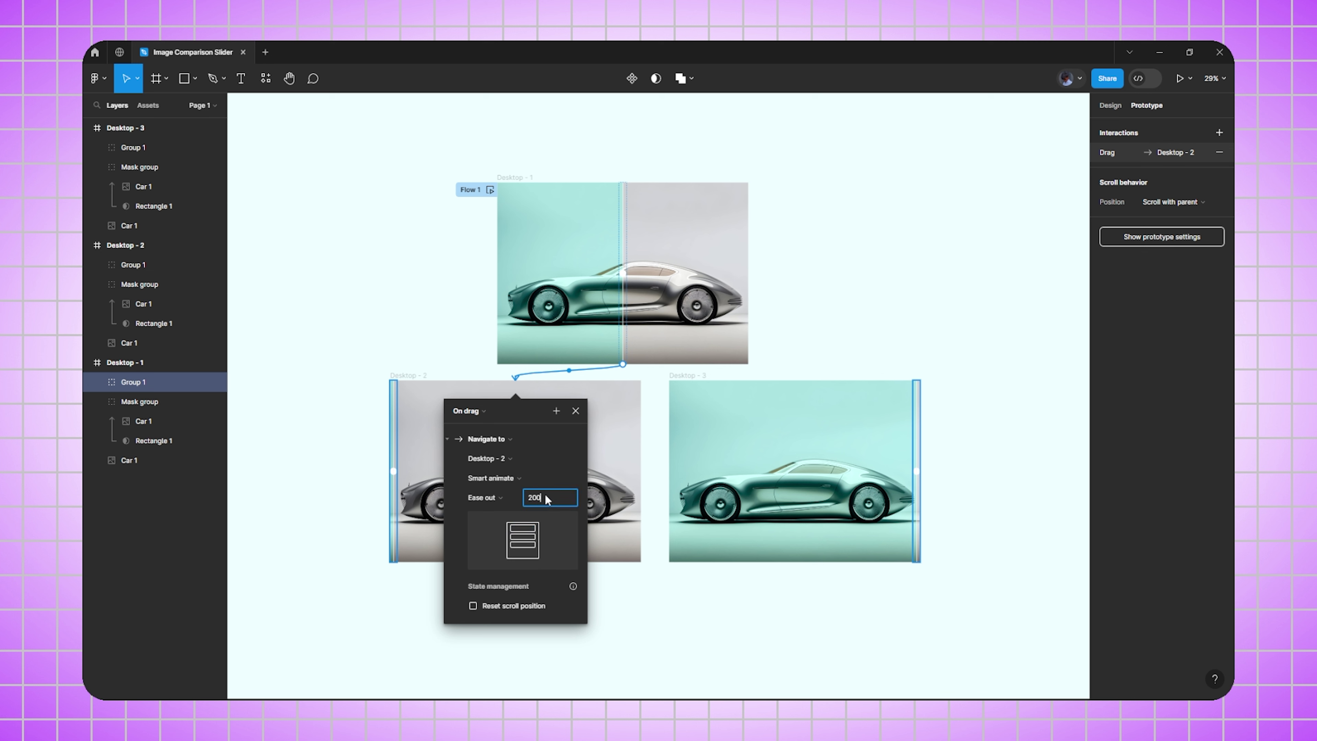
left_click(582, 411)
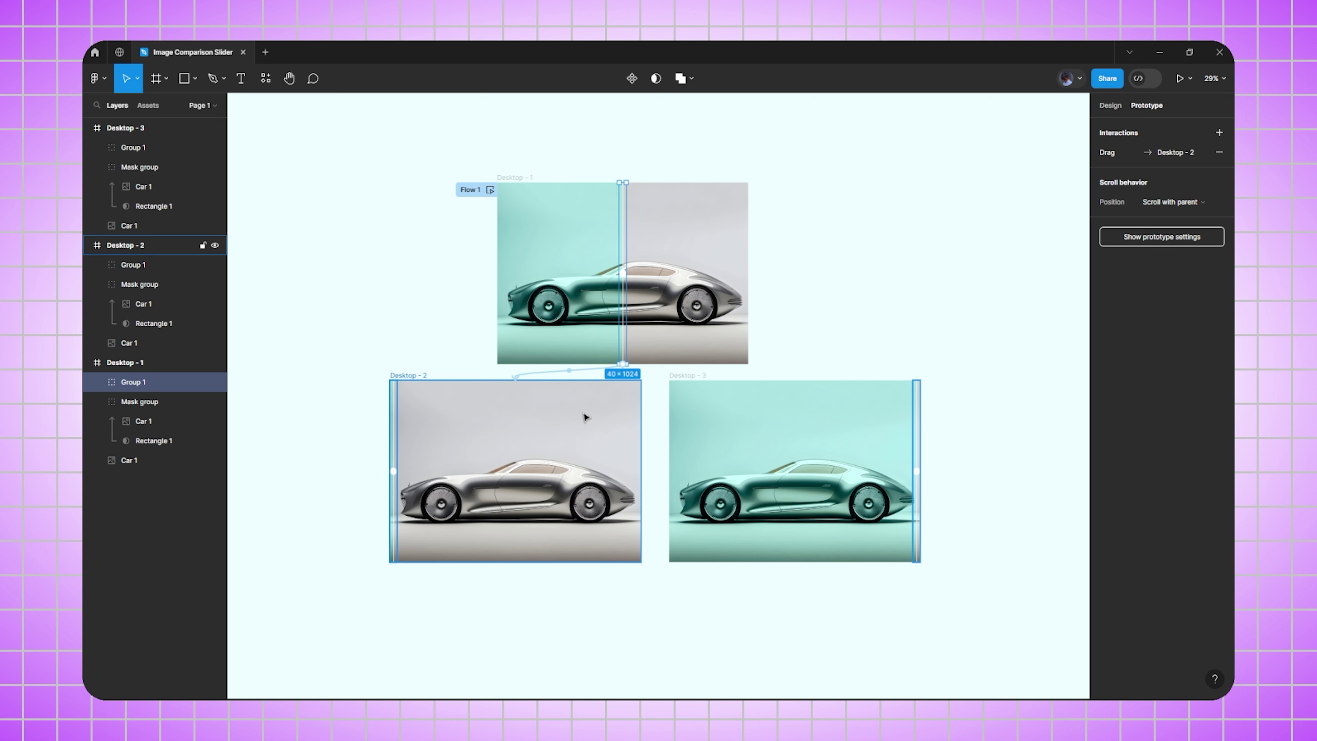
Link Group 1's slider in Desktop - 2 to the Desktop - 3 frame.
left_click(396, 473)
left_click_drag(398, 472, 409, 490)
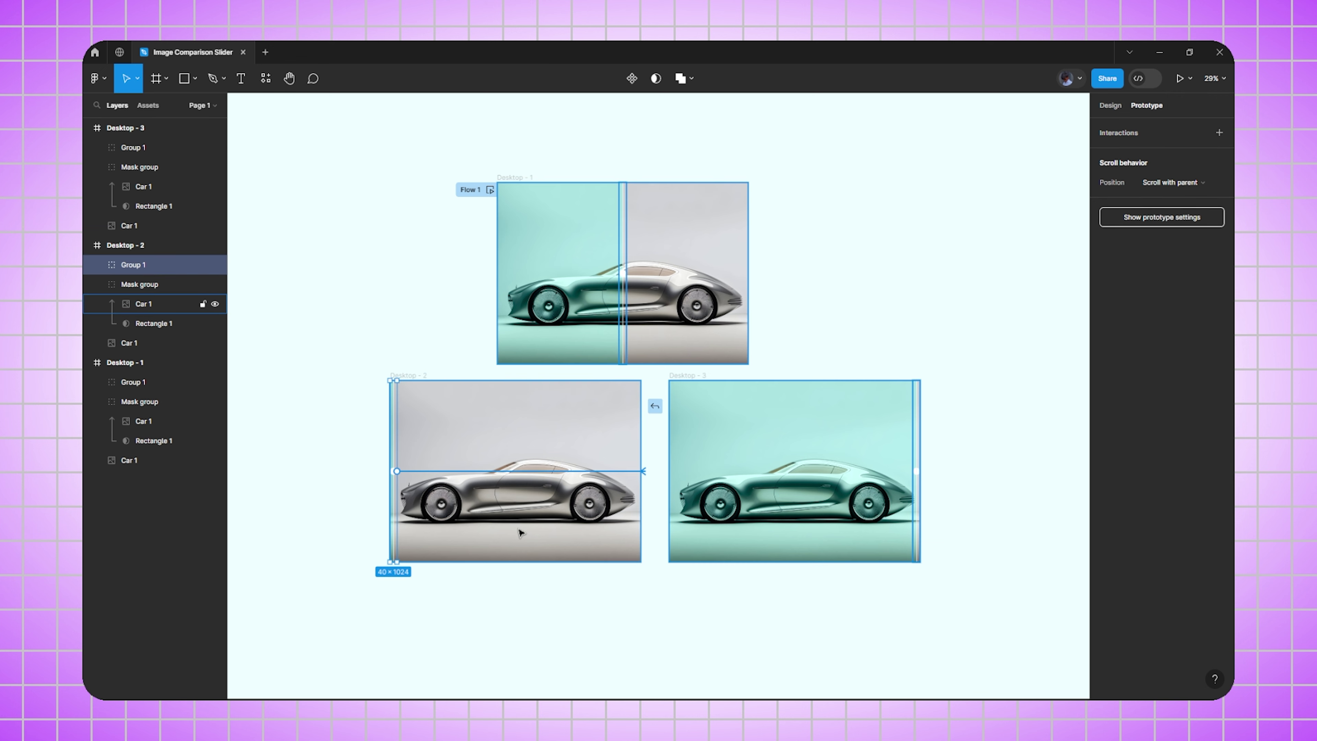
left_click_drag(527, 535, 713, 534)
left_click_drag(744, 477, 744, 477)
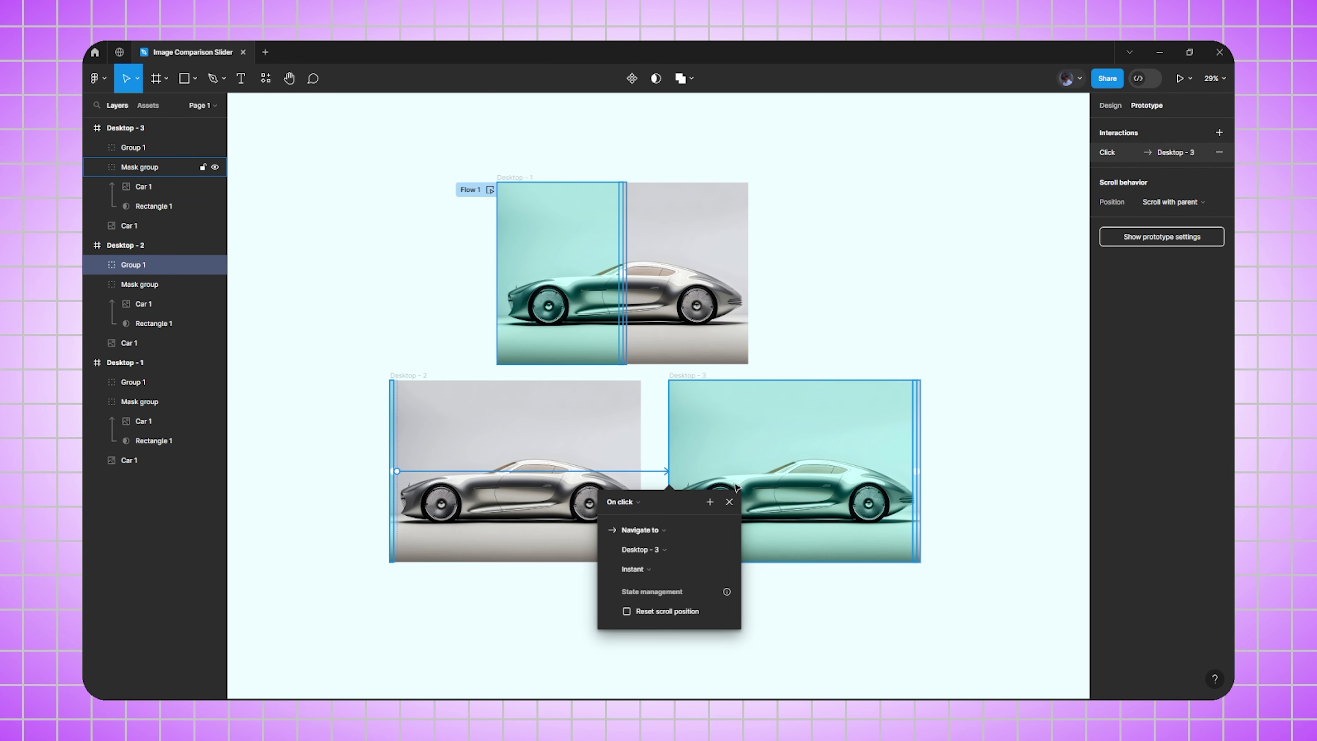
Set the interaction to On drag with Smart animate, 200ms ease-out.
left_click(637, 503)
left_click(631, 518)
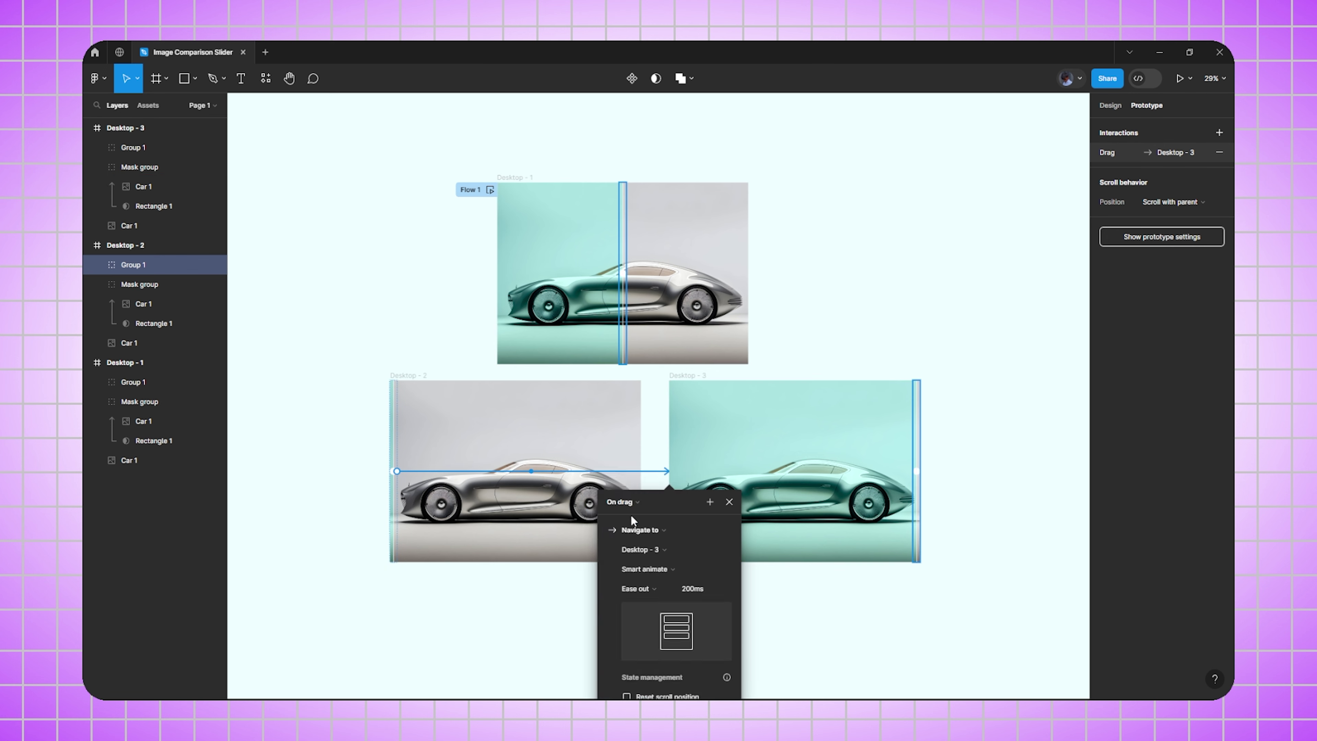
left_click(649, 569)
left_click(669, 568)
left_click(704, 589)
left_click(730, 502)
left_click(819, 326)
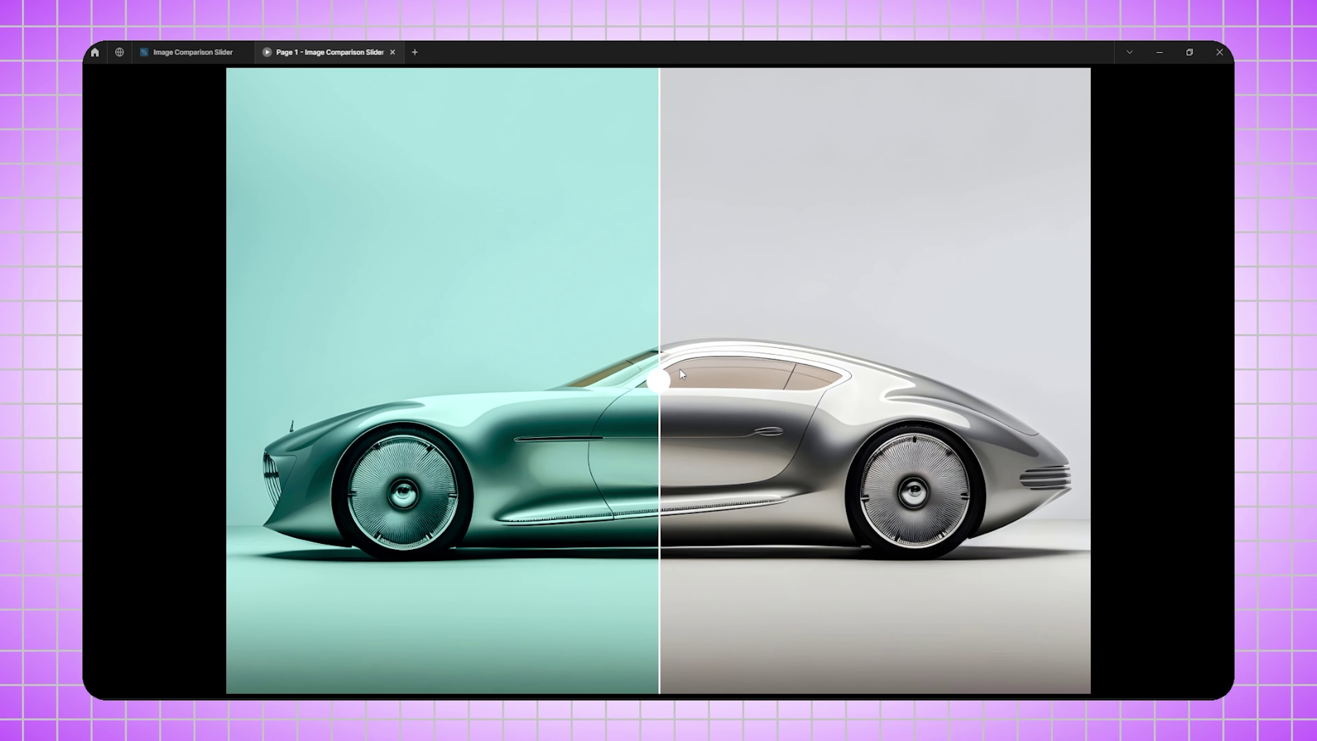
Drag the white handle back and forth across the car, ending near the image centre.
left_click_drag(658, 380, 506, 395)
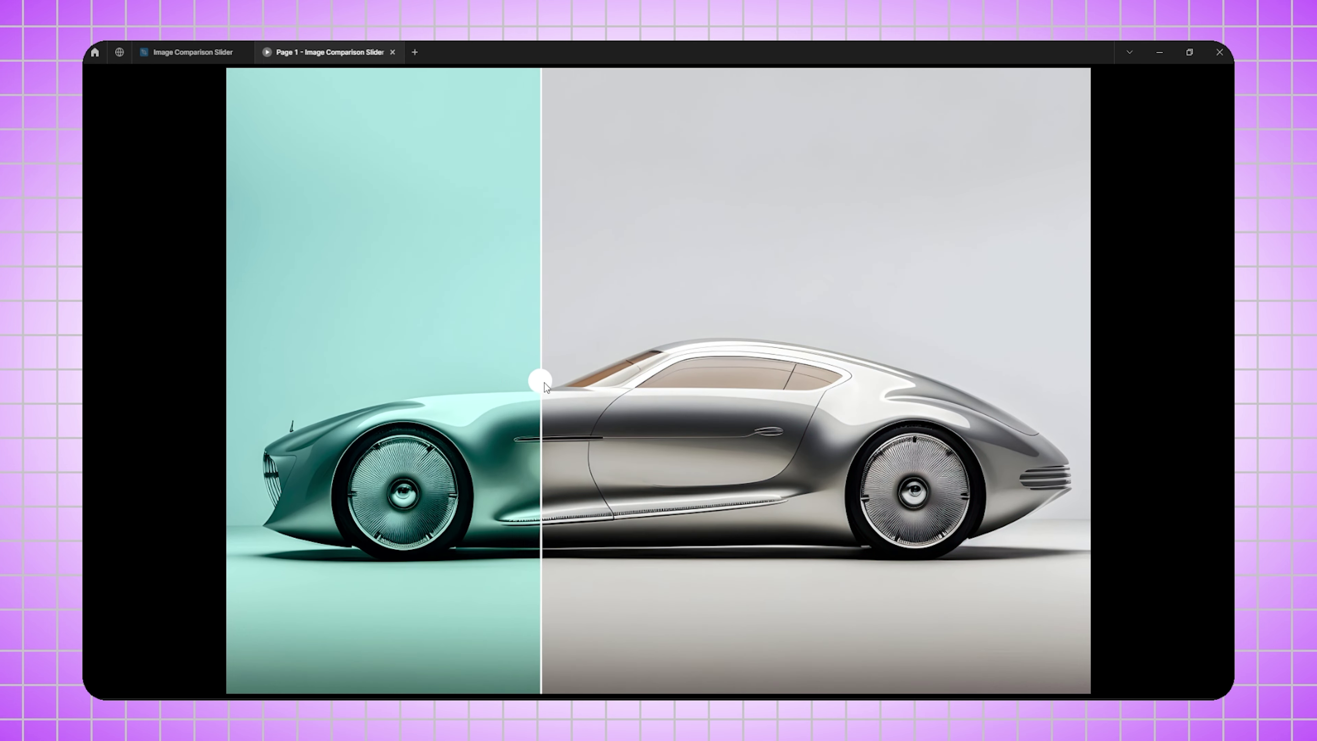
left_click_drag(548, 386, 686, 357)
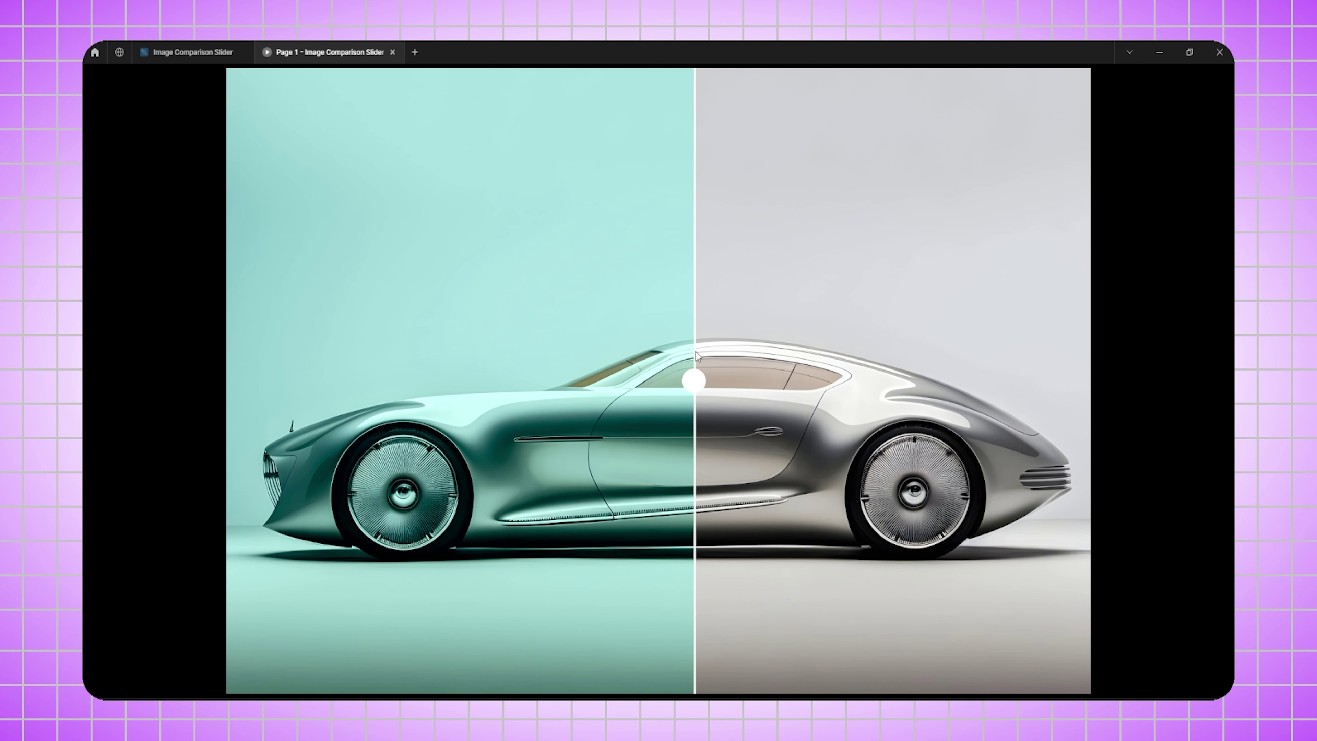
left_click_drag(485, 374, 512, 311)
left_click_drag(714, 316, 473, 295)
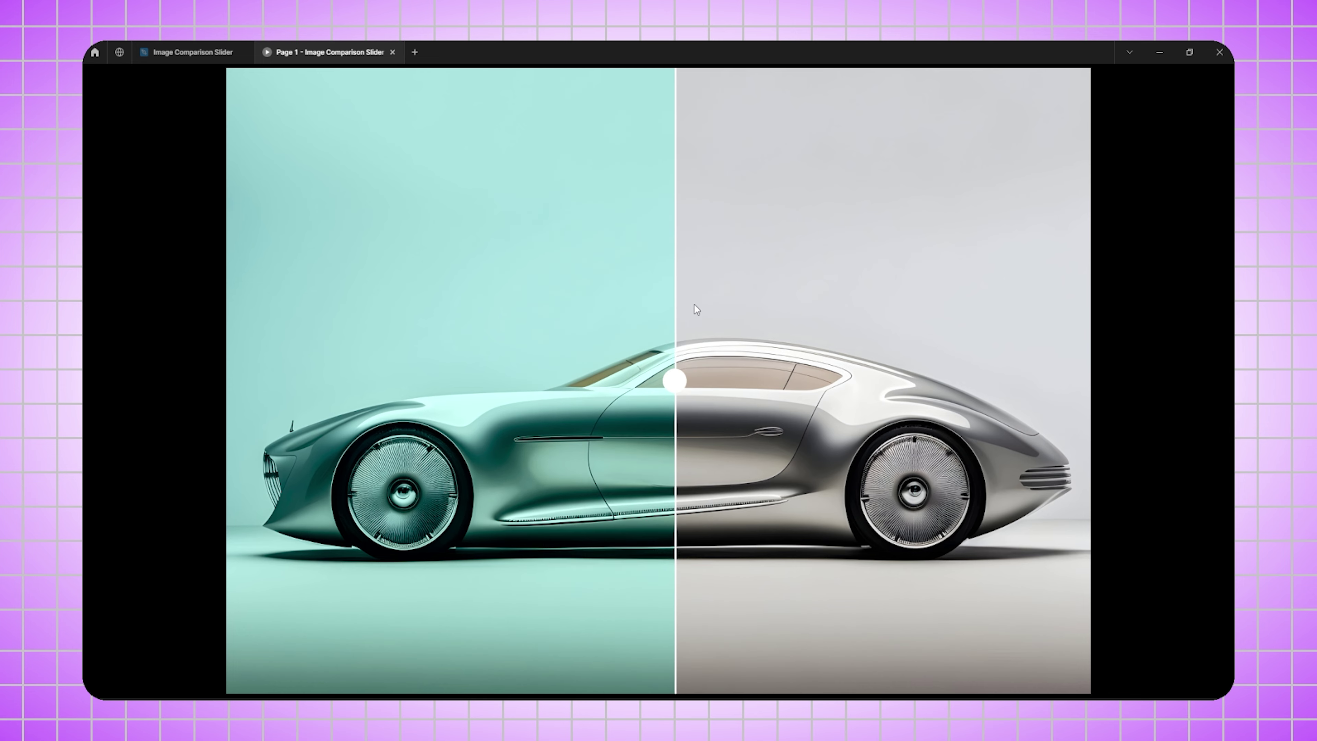